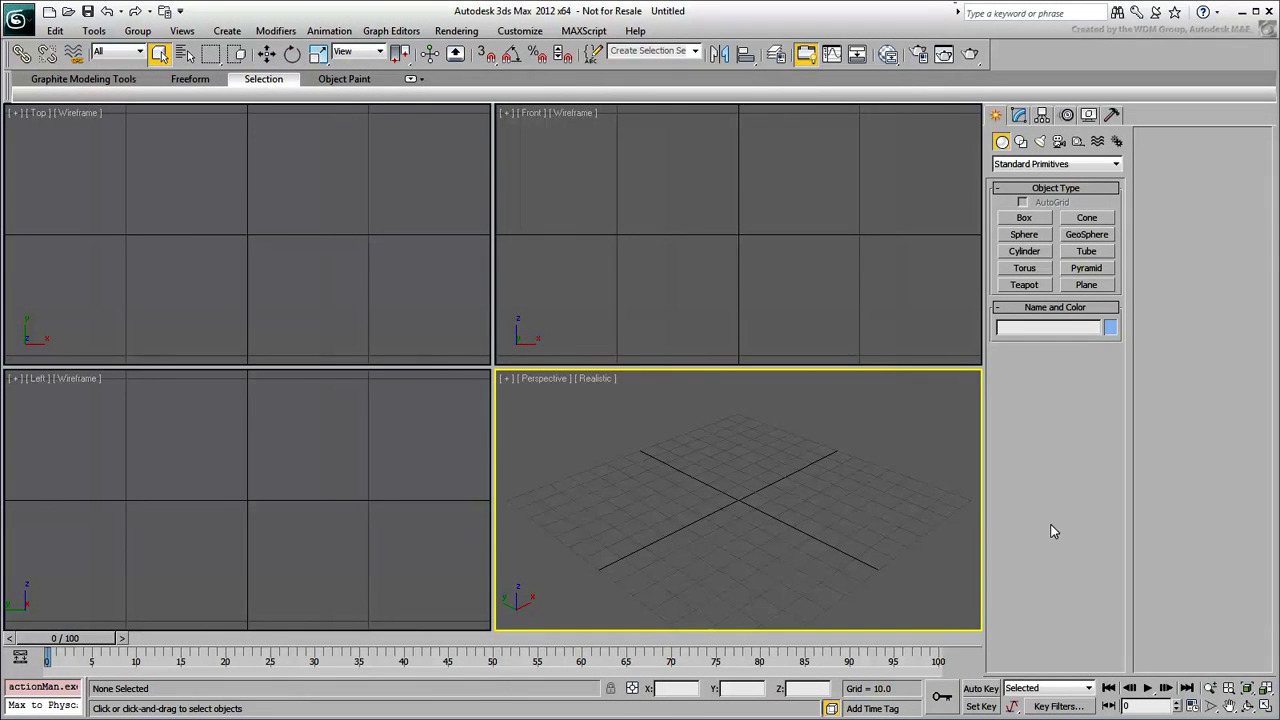
Step: Set the system unit scale so that one unit equals 1.0 inches
left_click(520, 31)
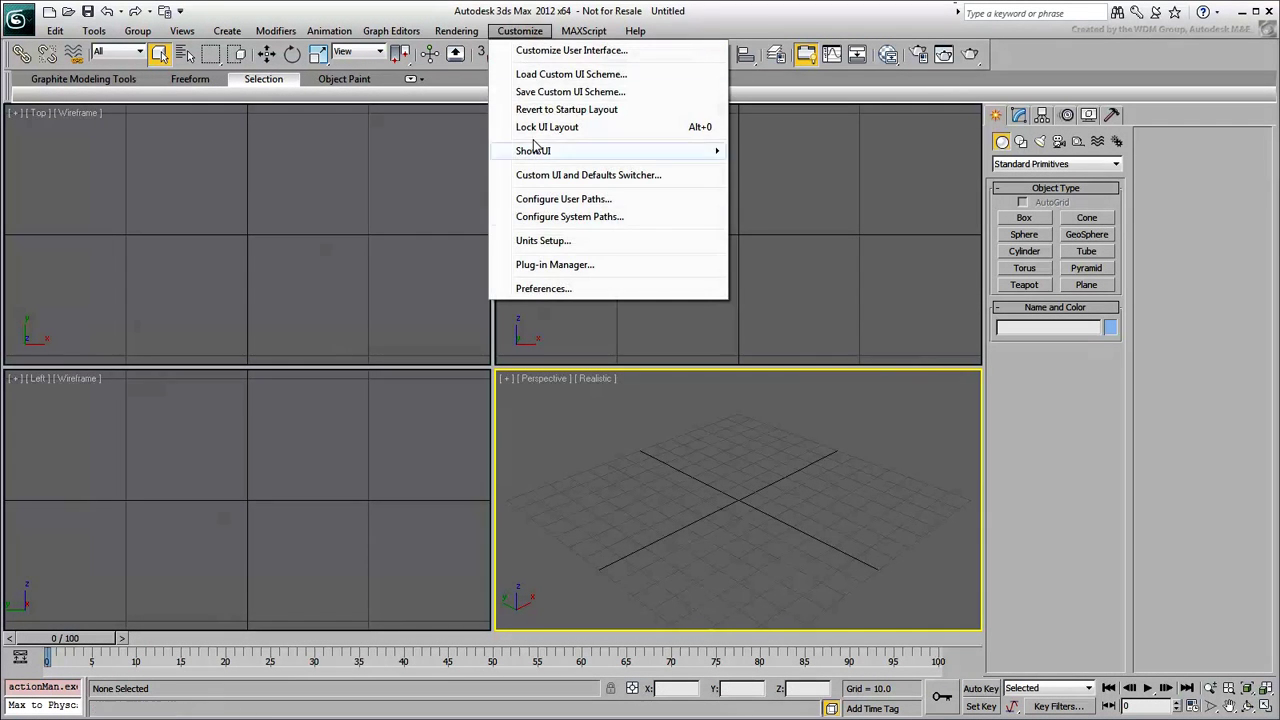
left_click(565, 241)
left_click(662, 238)
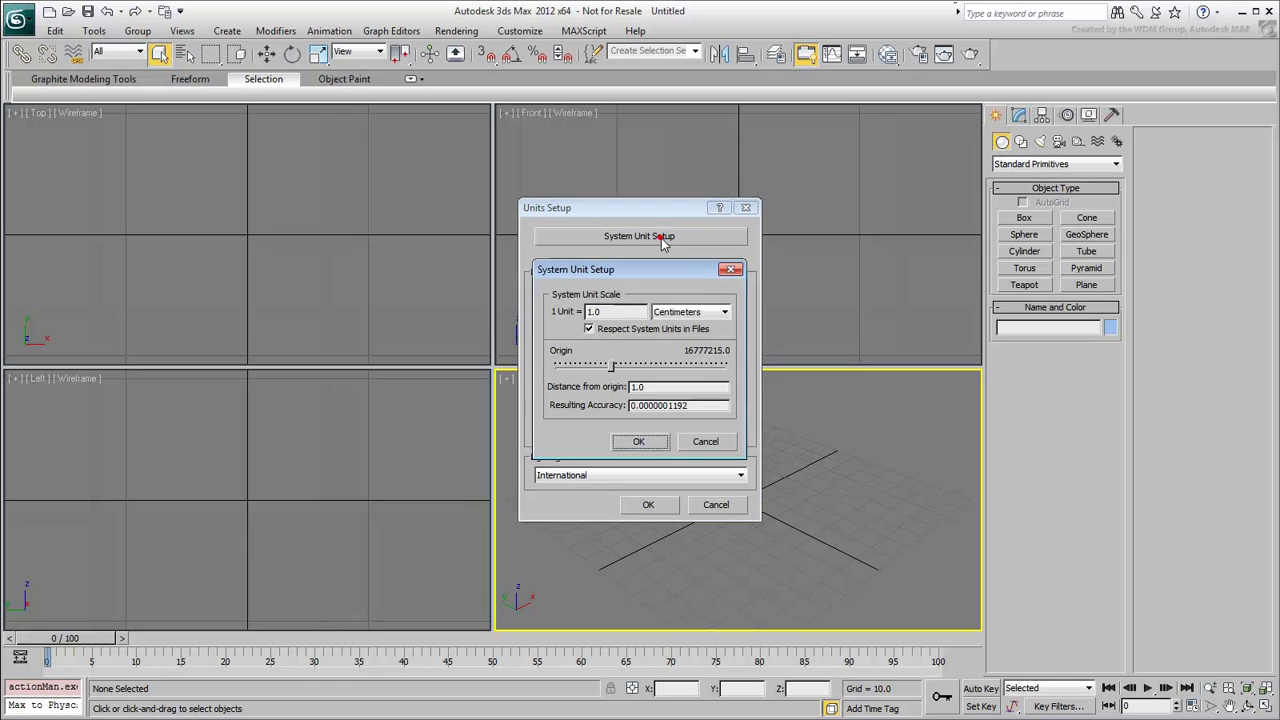
left_click(725, 312)
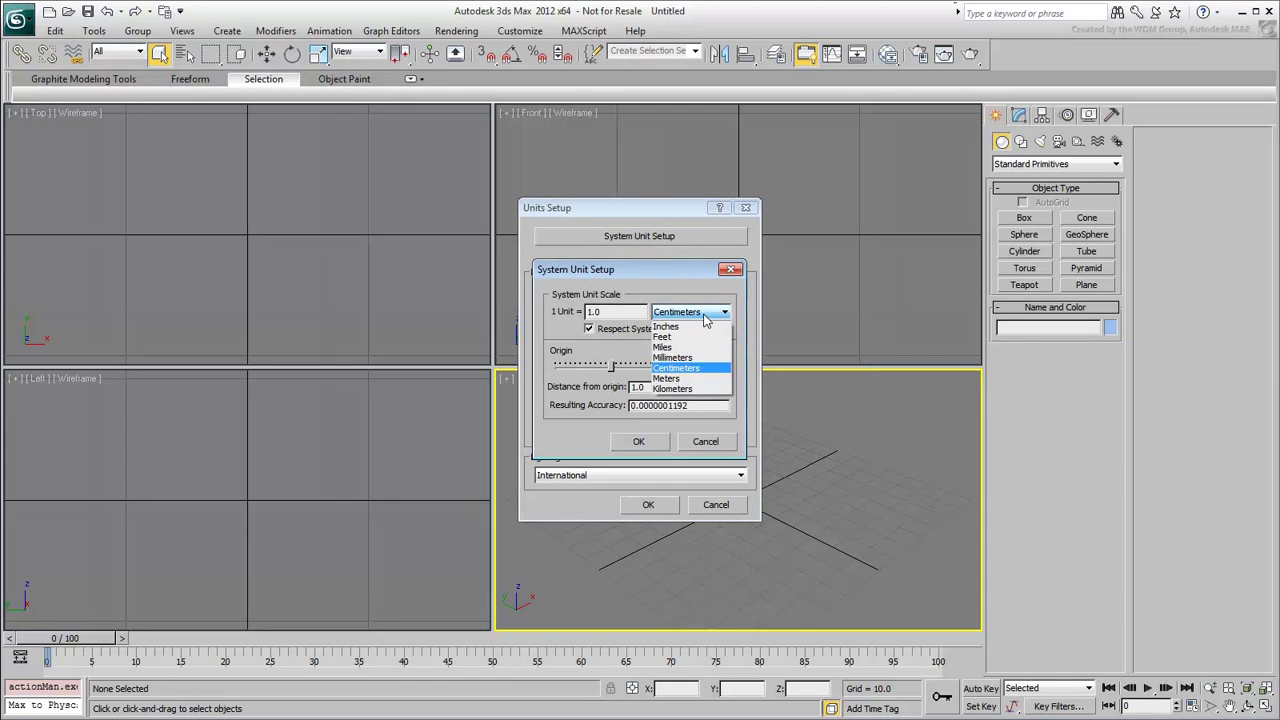
left_click(675, 327)
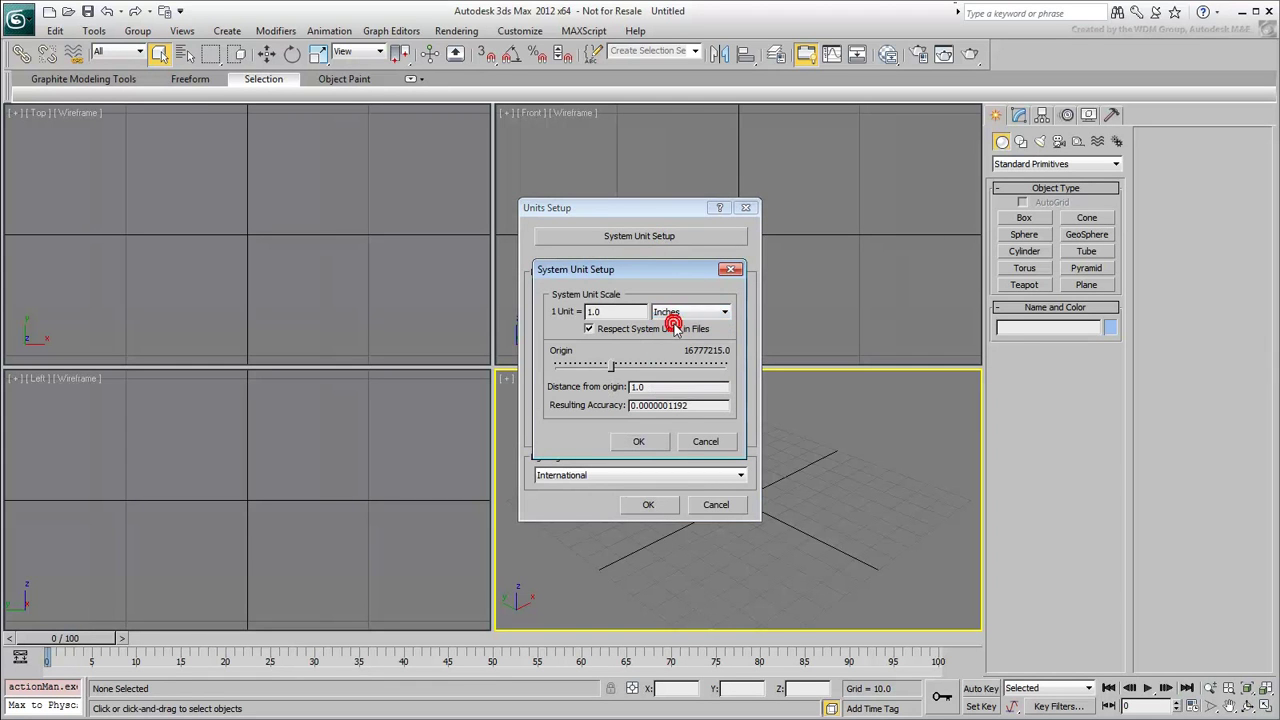
left_click(638, 441)
left_click(650, 506)
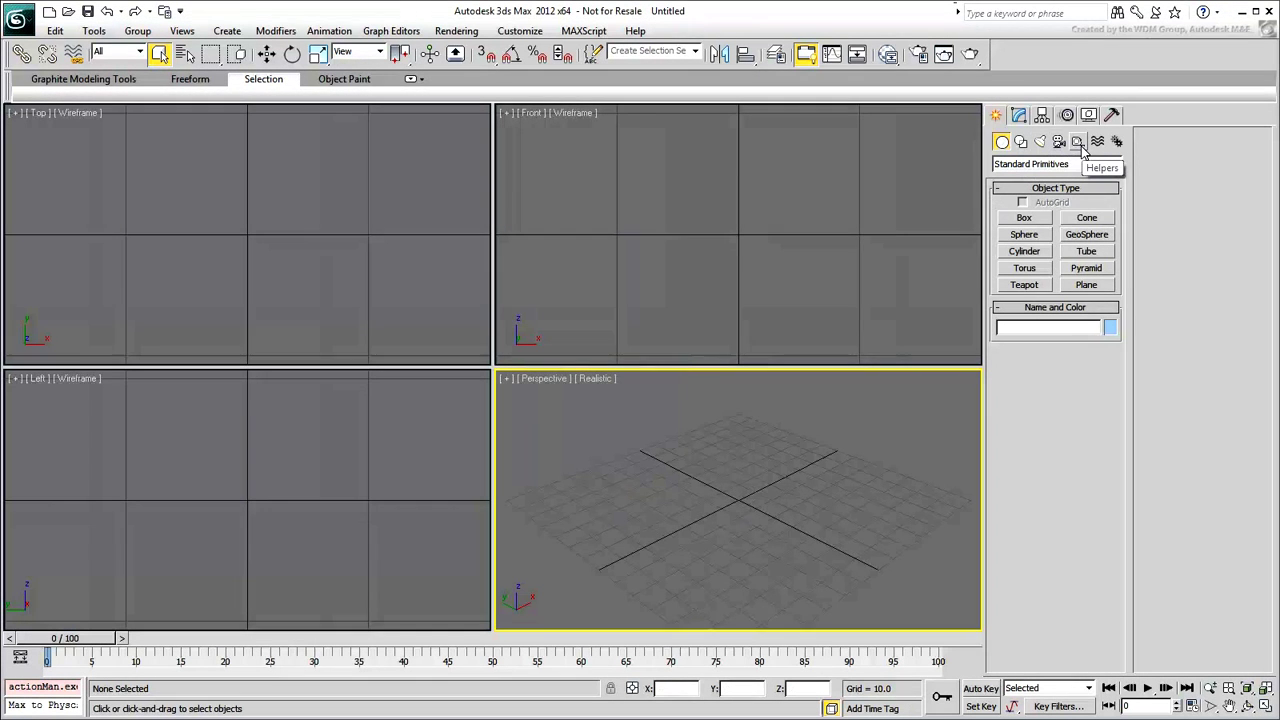
Step: Create a CATParent at the Perspective grid centre with the Base Human preset, CATUnits ratio about 0.745, and maximize that viewport
left_click(1078, 141)
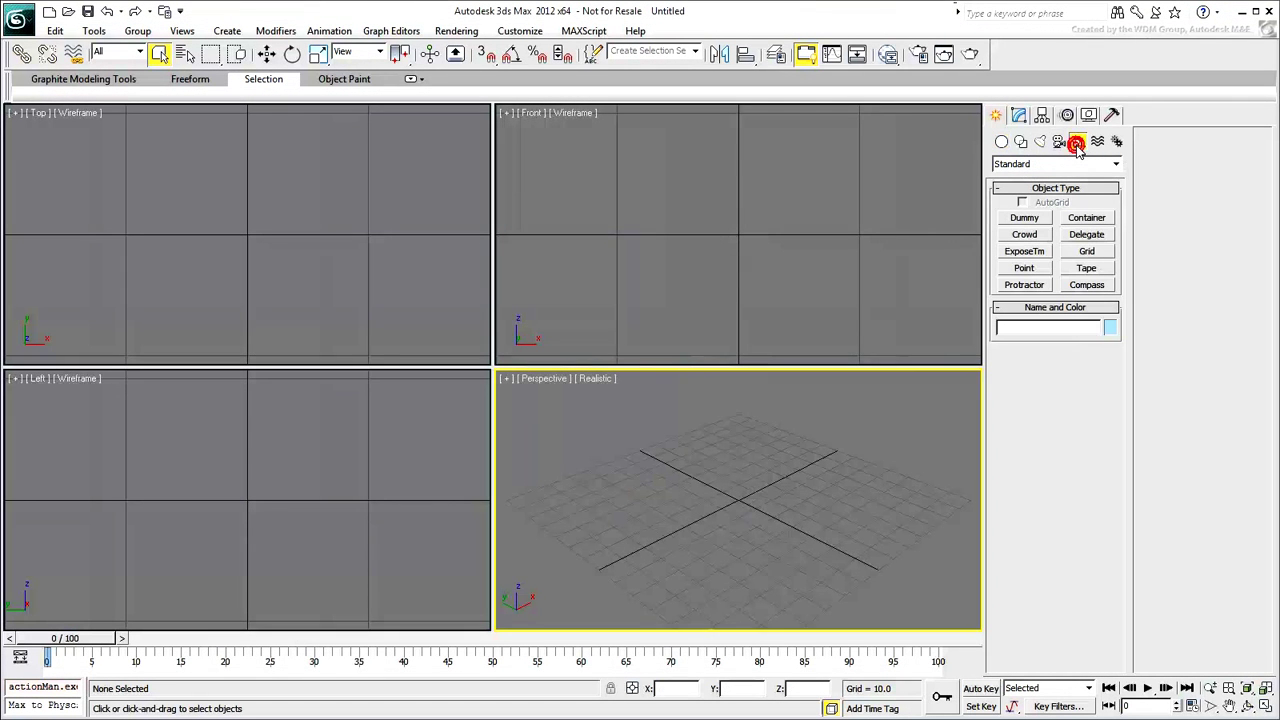
left_click(1040, 168)
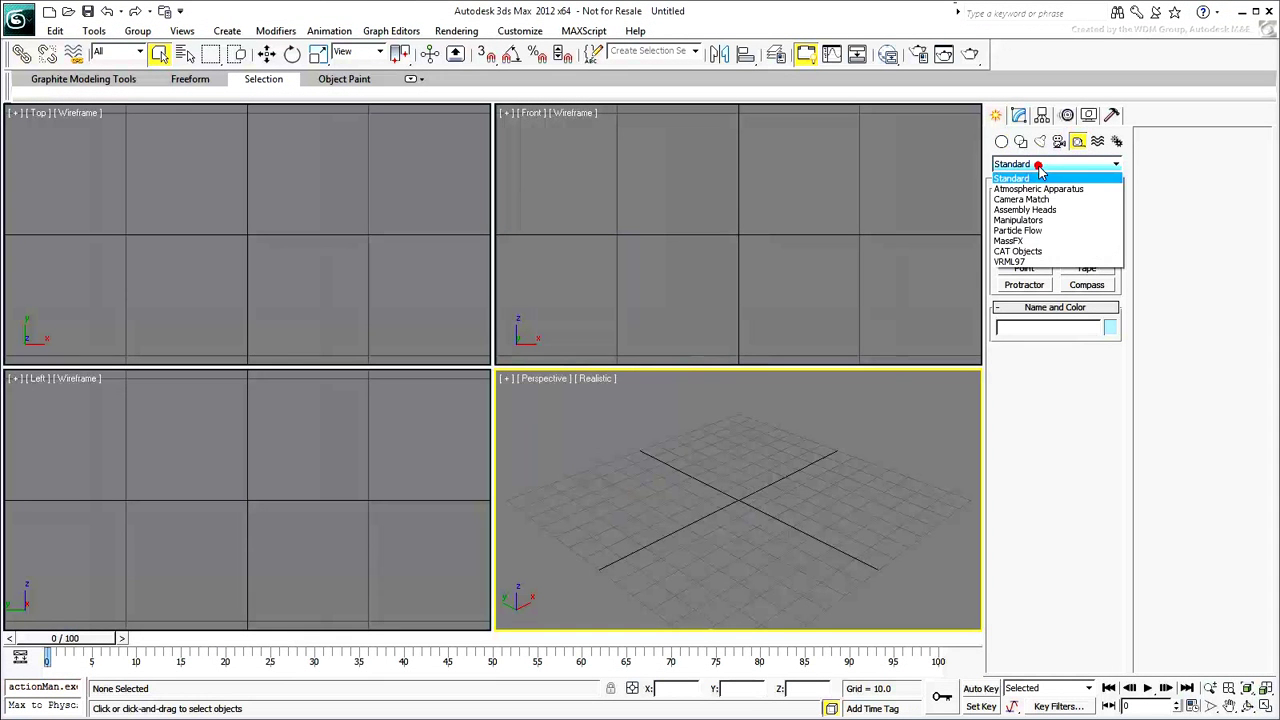
left_click(1020, 252)
left_click(1022, 234)
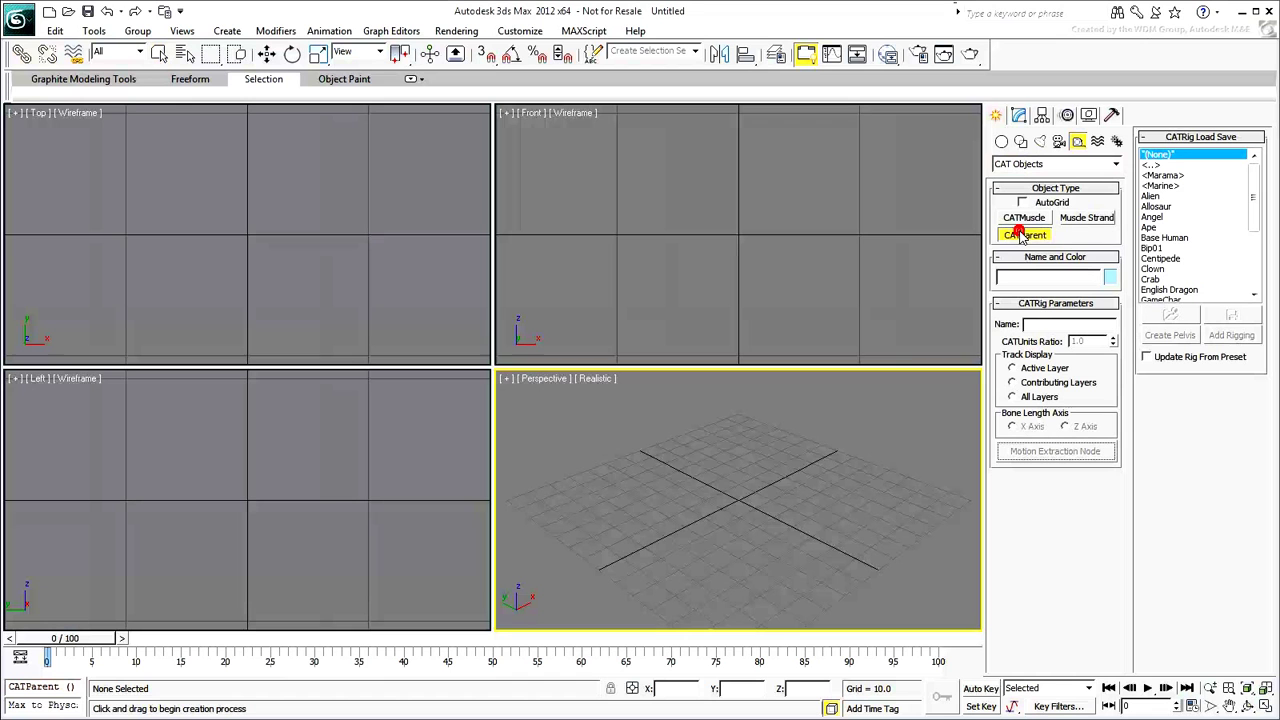
left_click(1198, 240)
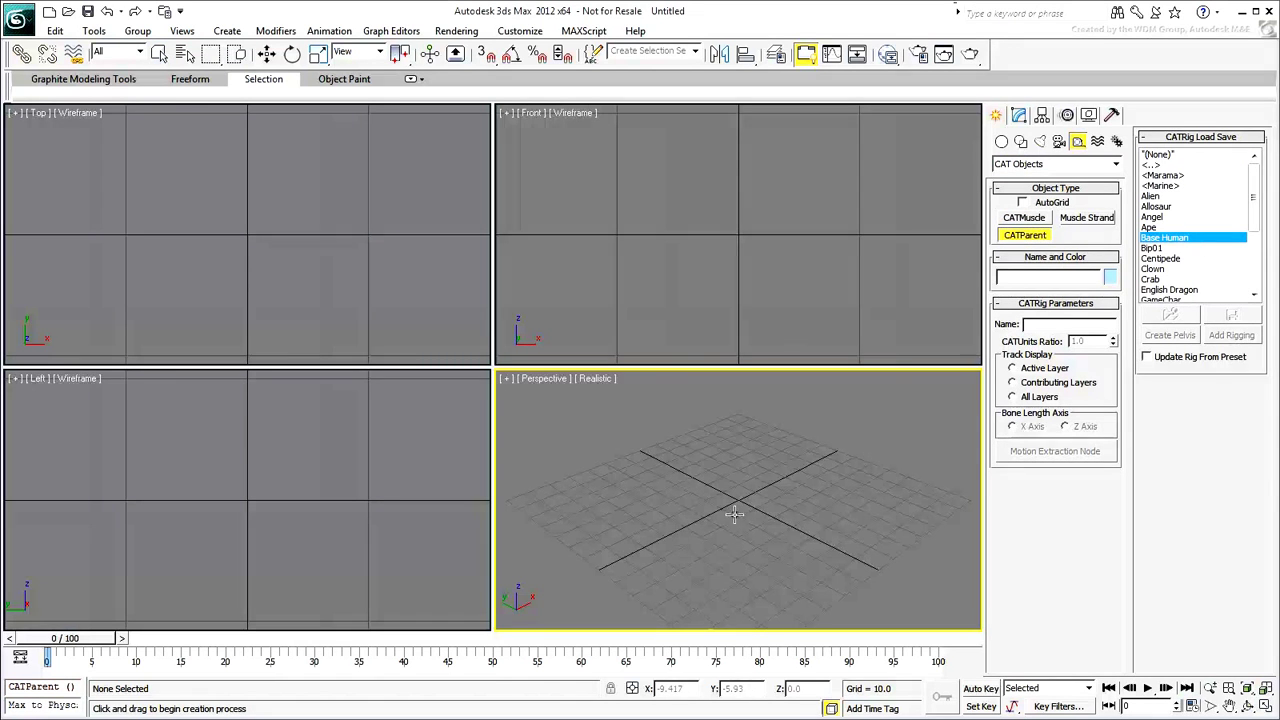
left_click_drag(737, 510, 762, 441)
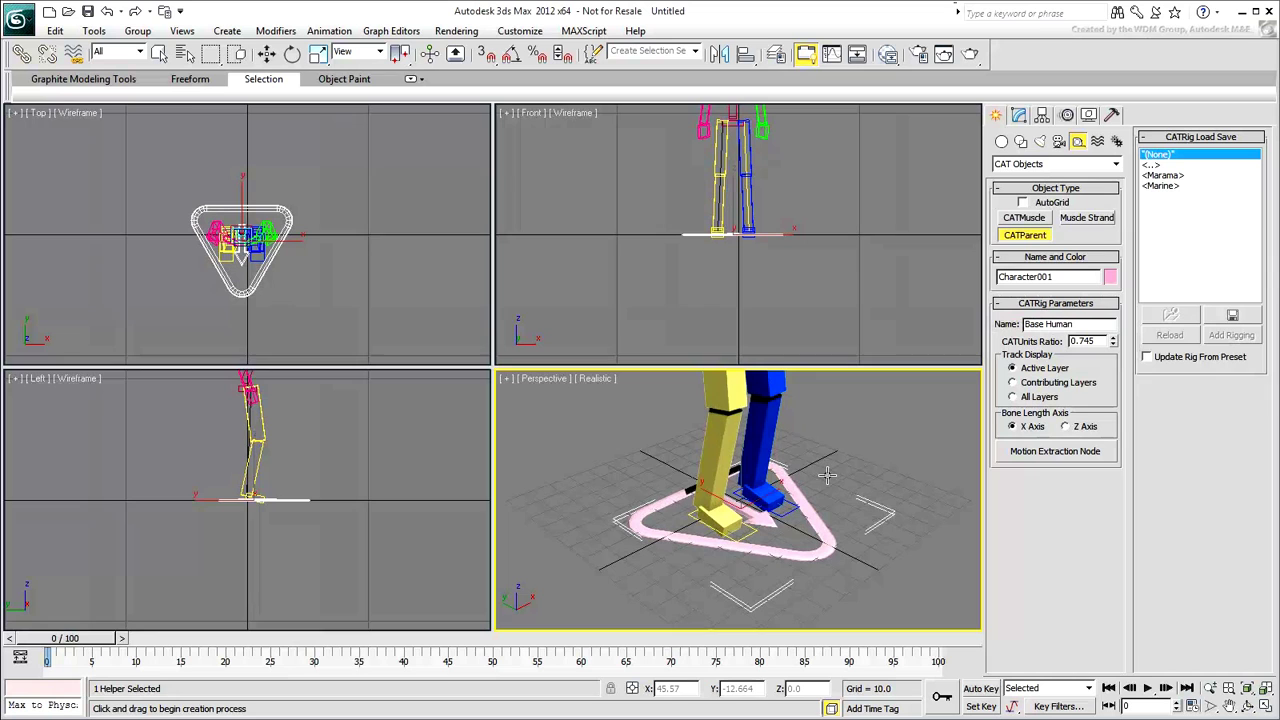
middle_click_drag(830, 466, 814, 490)
key("alt+w")
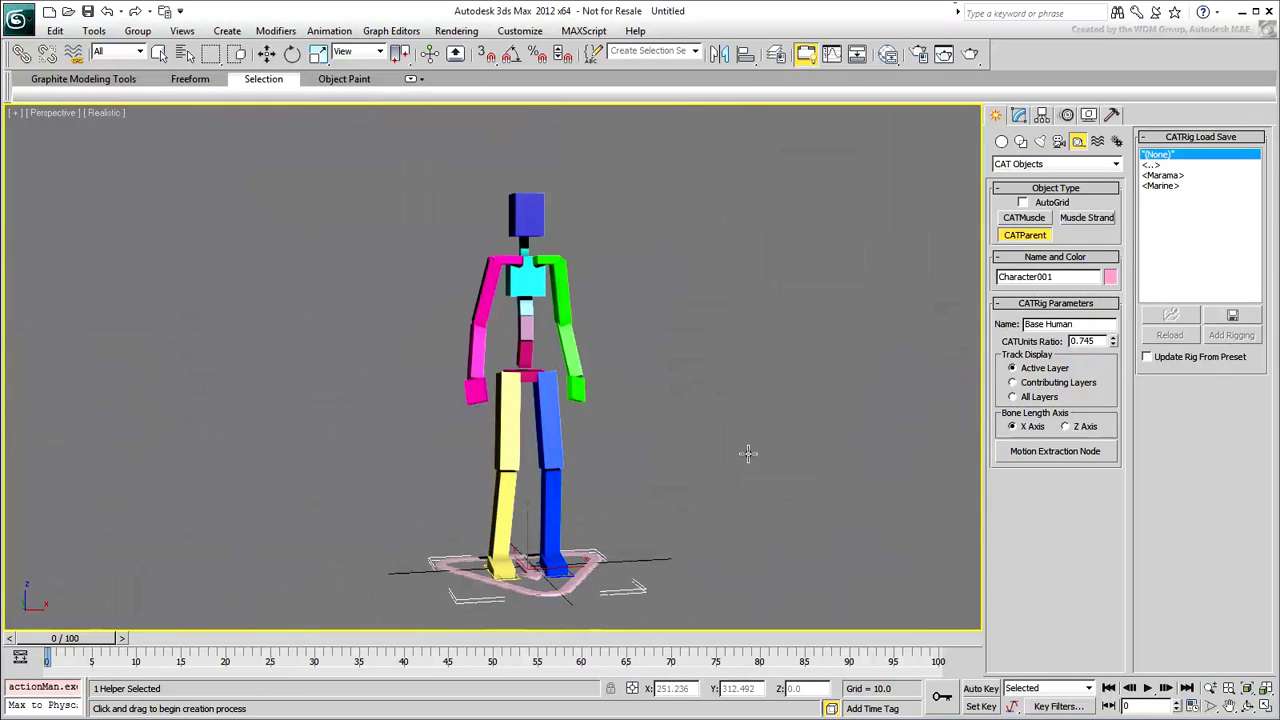
right_click(747, 452)
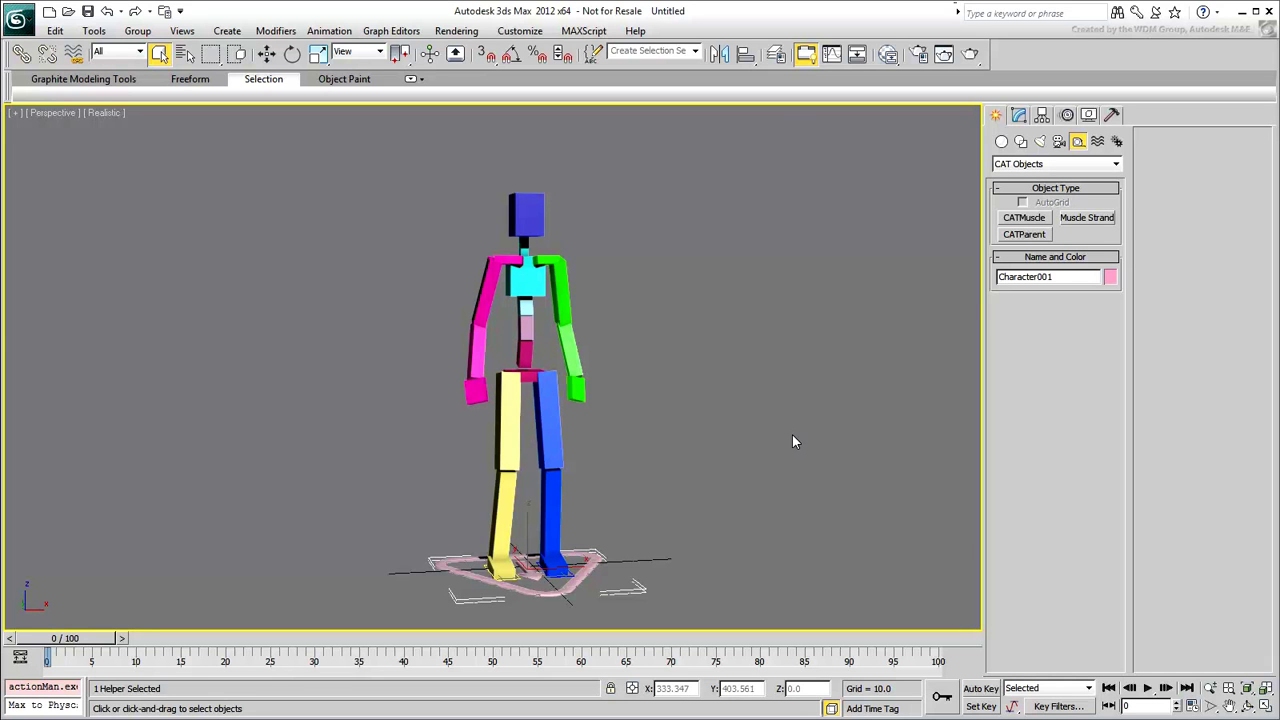
Step: Add an absolute animation layer to the rig using its left thigh, and switch the rig from setup to animation mode
left_click(568, 451)
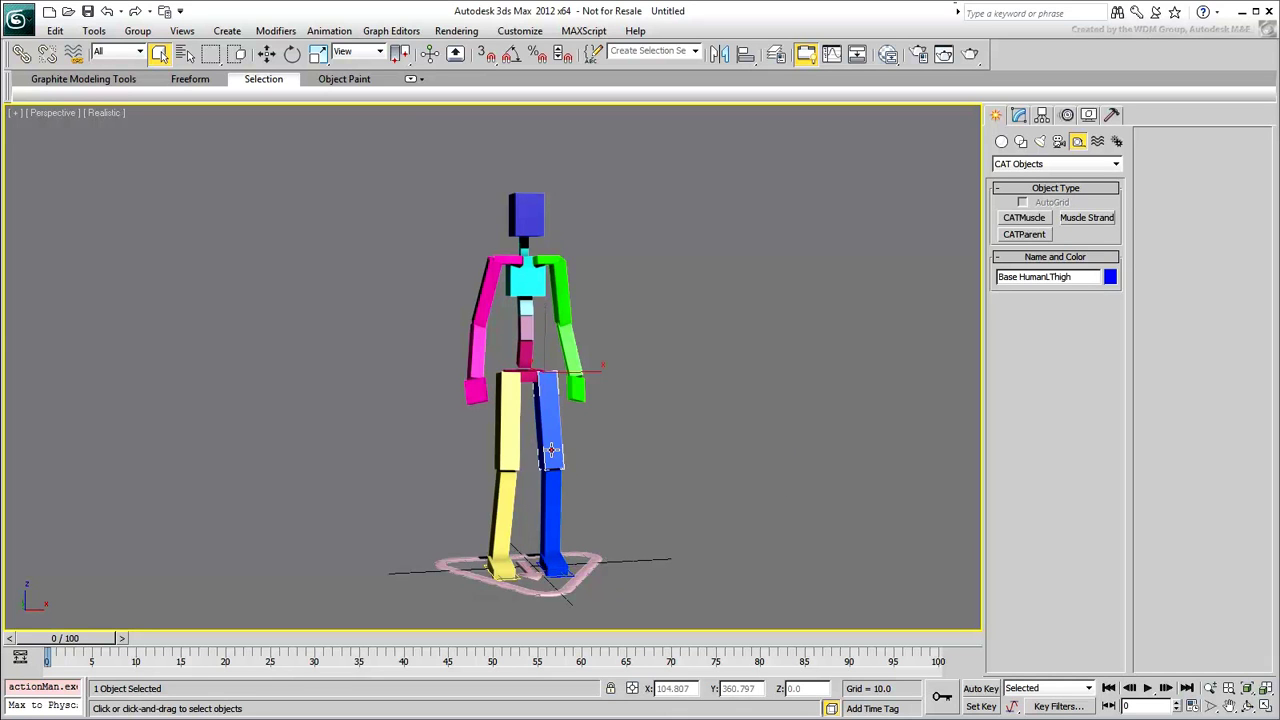
left_click(1068, 116)
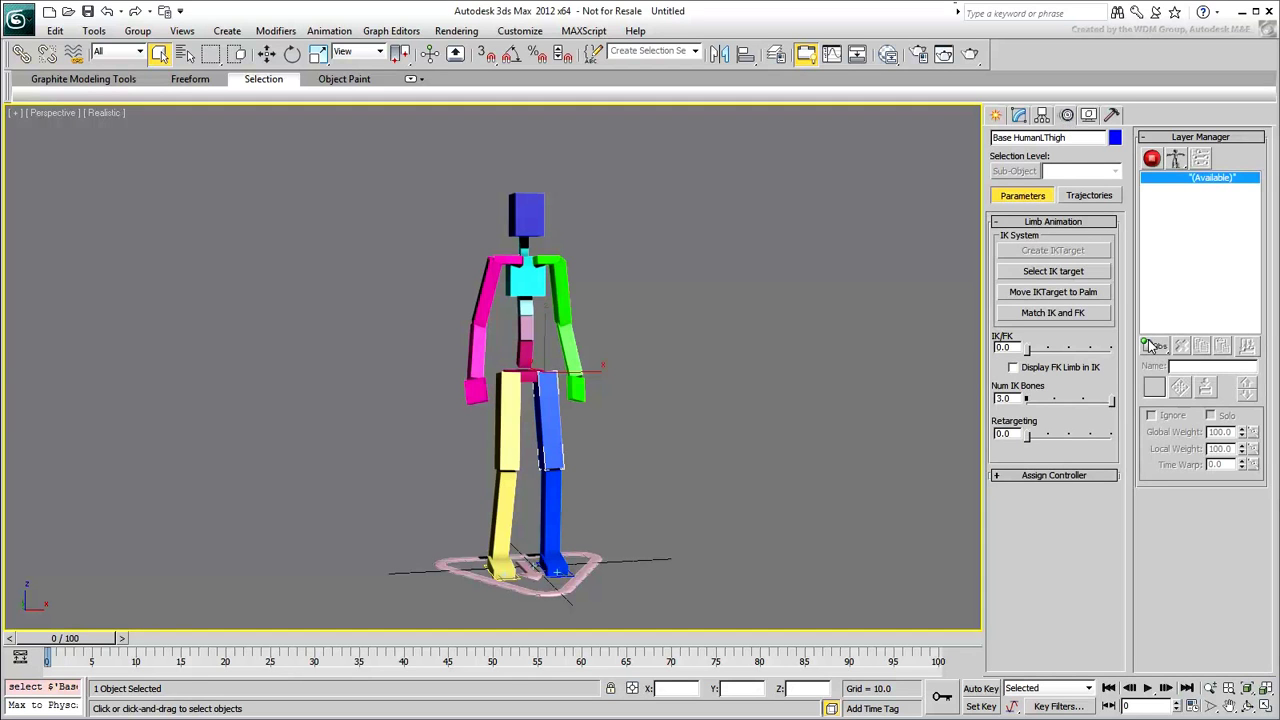
left_click_drag(1153, 346, 1156, 370)
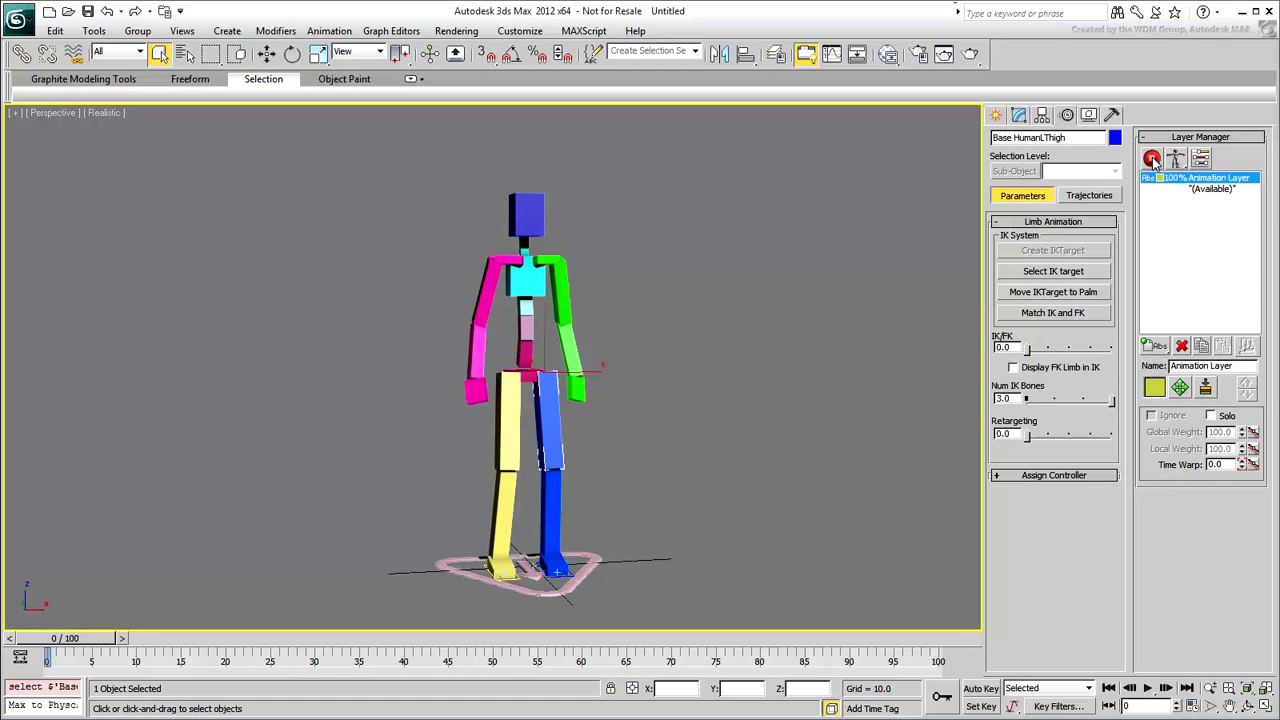
left_click(1152, 160)
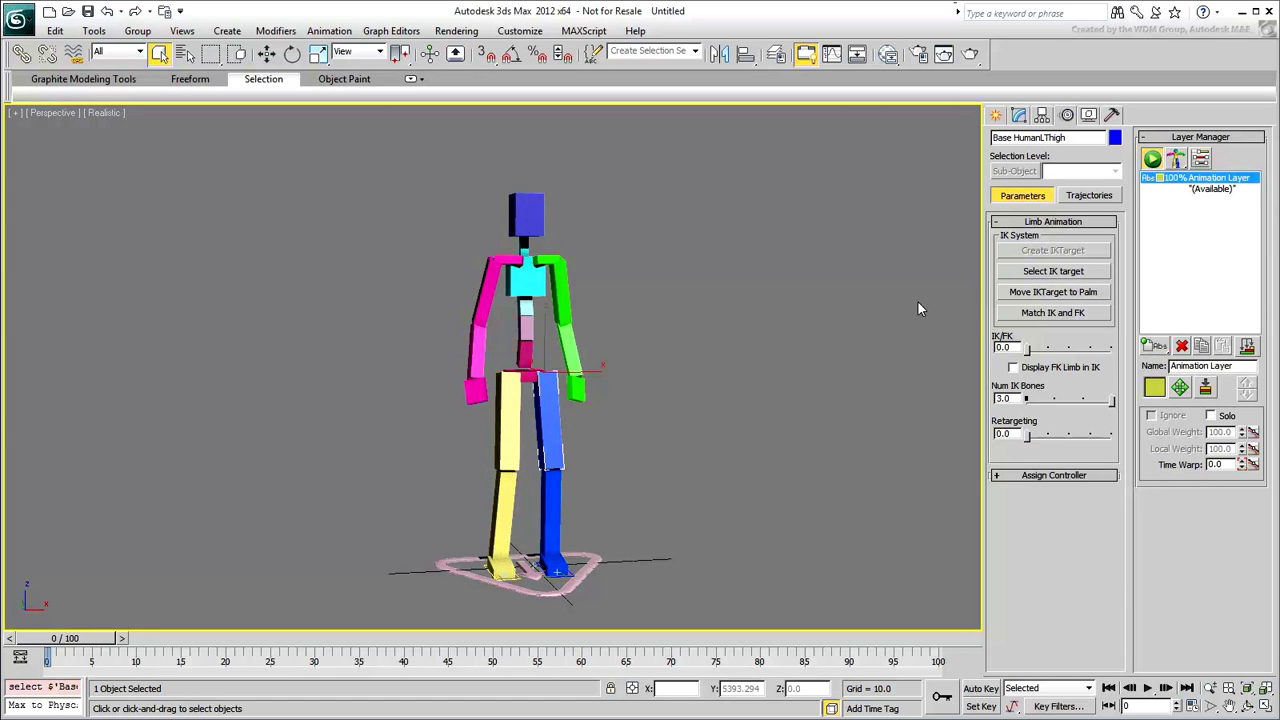
Step: Move the pelvis down slightly so that both knees bend
left_click(525, 378)
right_click(628, 424)
left_click(647, 430)
left_click_drag(522, 340, 522, 352)
Step: Move the right foot platform backward by about 20.6 units
middle_click_drag(520, 596, 537, 526)
scroll(537, 526, "up", 5)
middle_click_drag(613, 612, 597, 527)
left_click(565, 500)
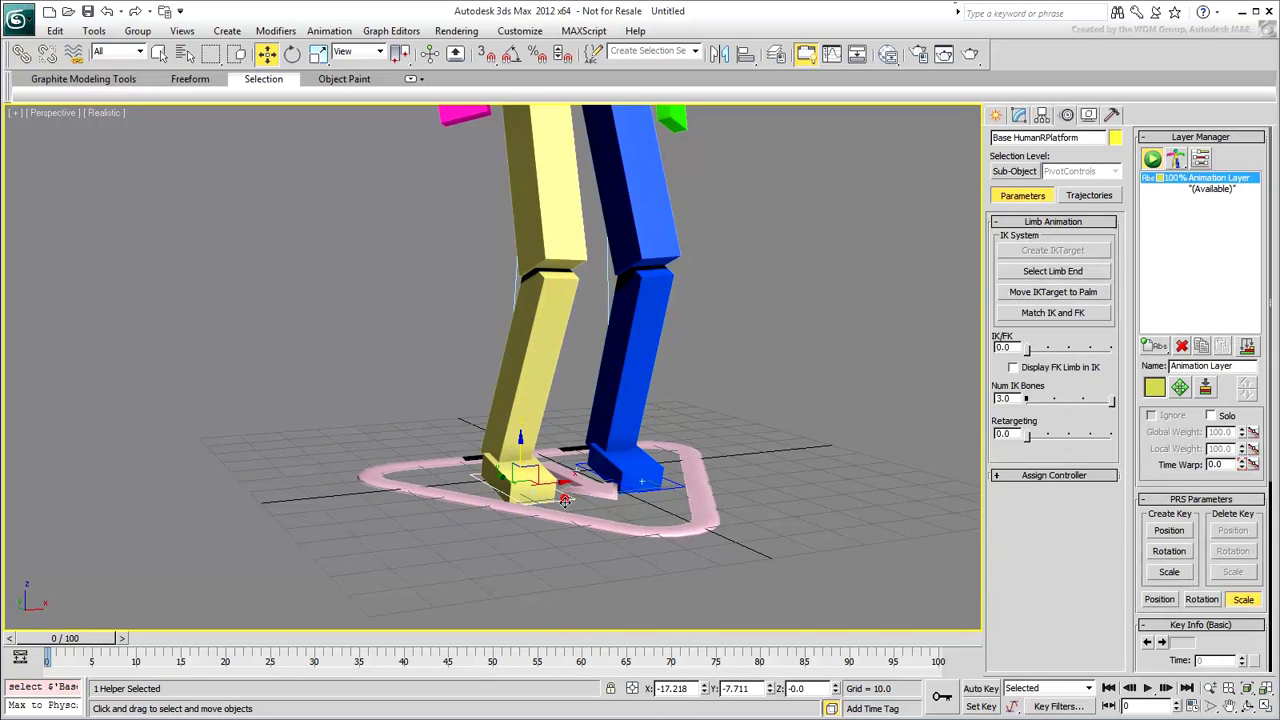
key("space")
key("space")
left_click_drag(503, 476, 434, 450)
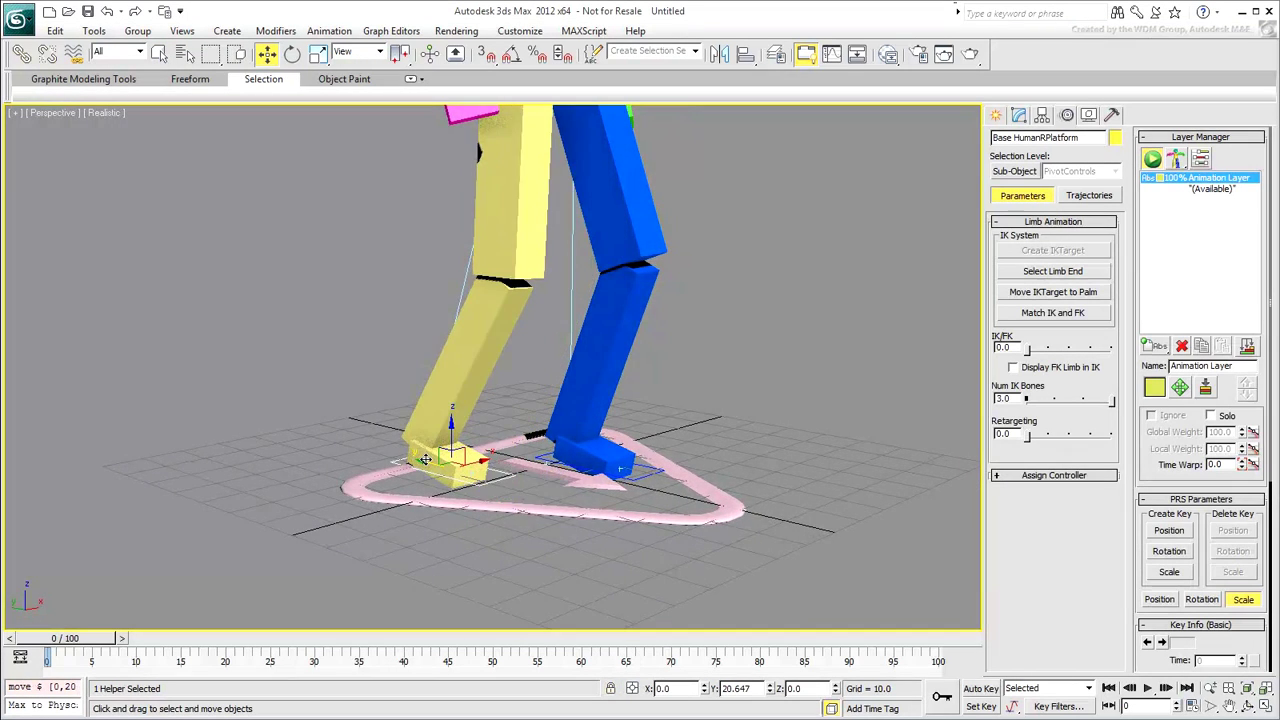
Step: Rotate the right foot platform outward about 30 degrees and turn the right thigh outward to match
middle_click_drag(510, 512, 453, 514, "alt")
right_click(453, 512)
left_click(475, 537)
left_click_drag(443, 483, 397, 471)
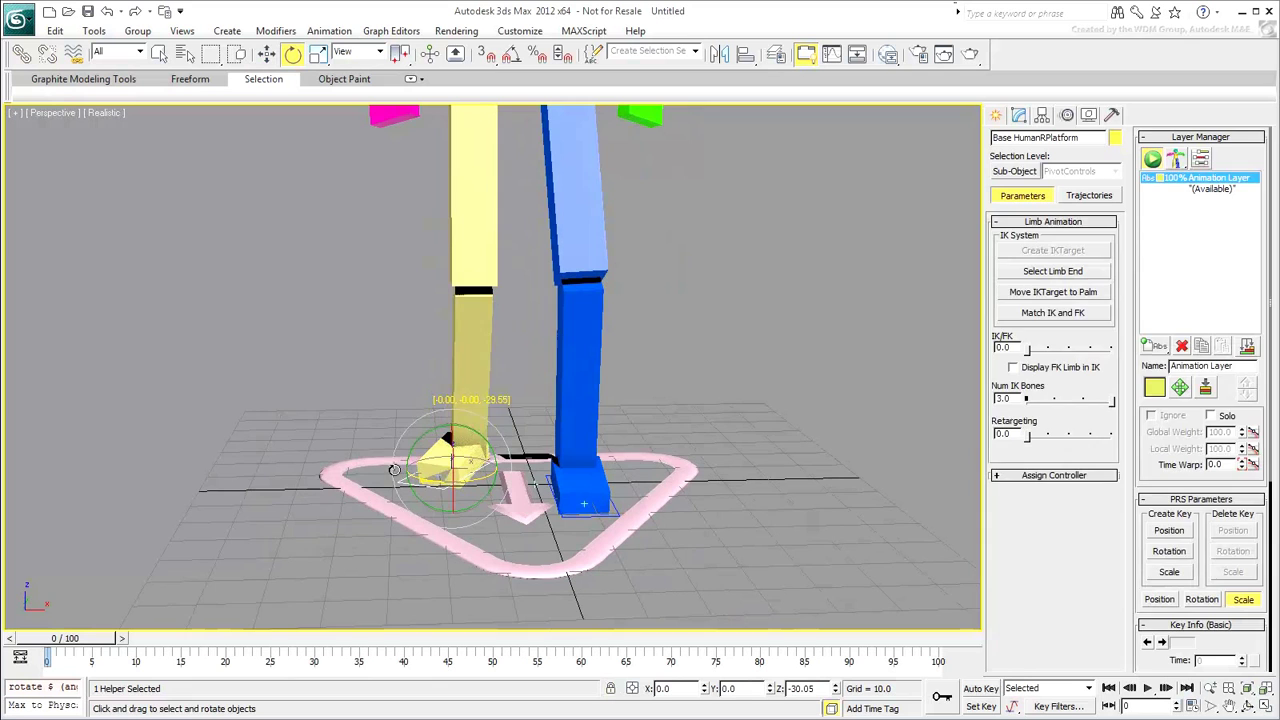
left_click(456, 263)
left_click_drag(456, 263, 423, 257)
Step: Move the left foot platform forward, ahead of the right foot
left_click(586, 514)
middle_click_drag(515, 524, 574, 513, "alt")
right_click(574, 513)
left_click(599, 529)
left_click_drag(552, 492, 630, 512)
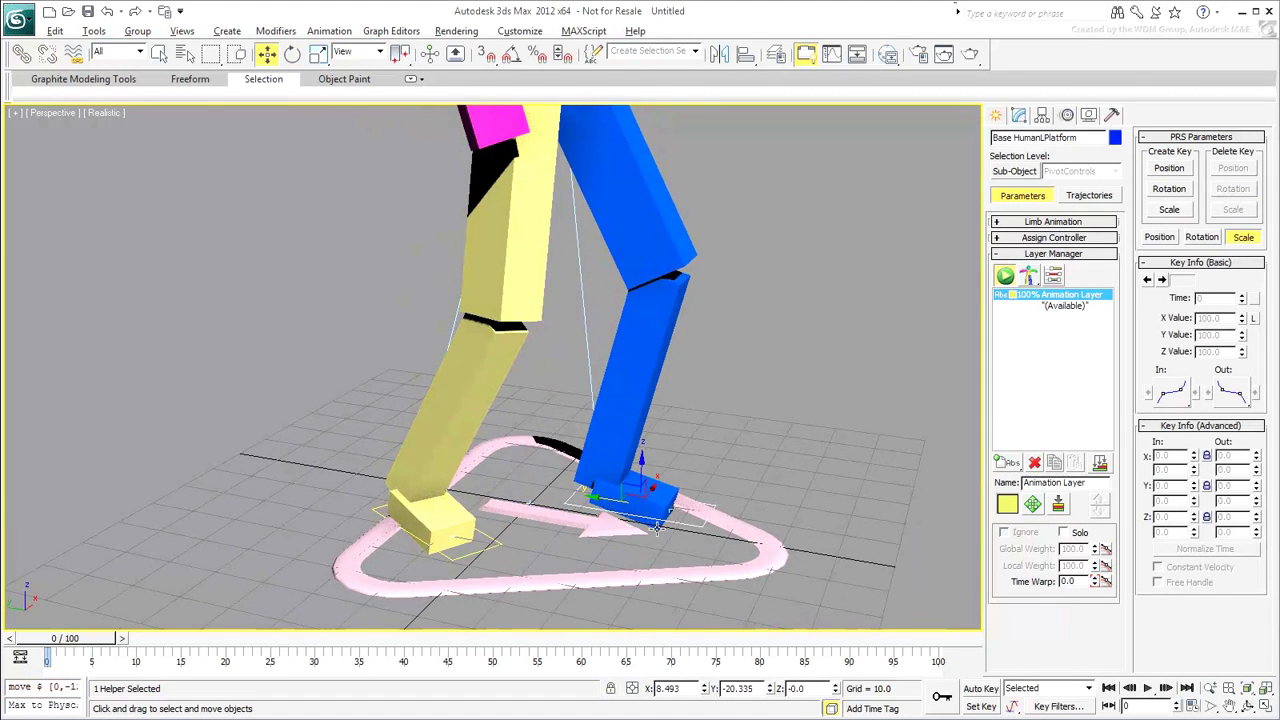
Step: Rotate the left foot platform outward and align the left thigh with it
middle_click_drag(630, 512, 573, 514, "alt")
key("e")
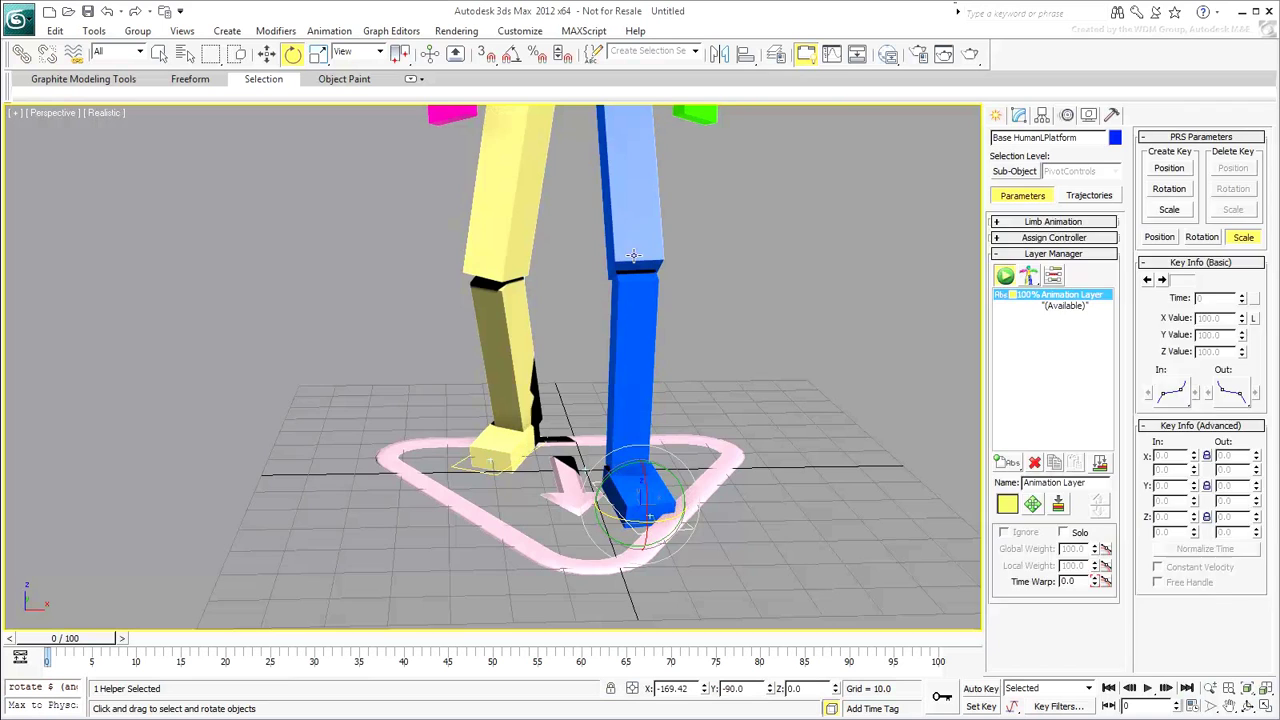
left_click(641, 246)
scroll(641, 246, "down", 3)
middle_click_drag(545, 290, 634, 350)
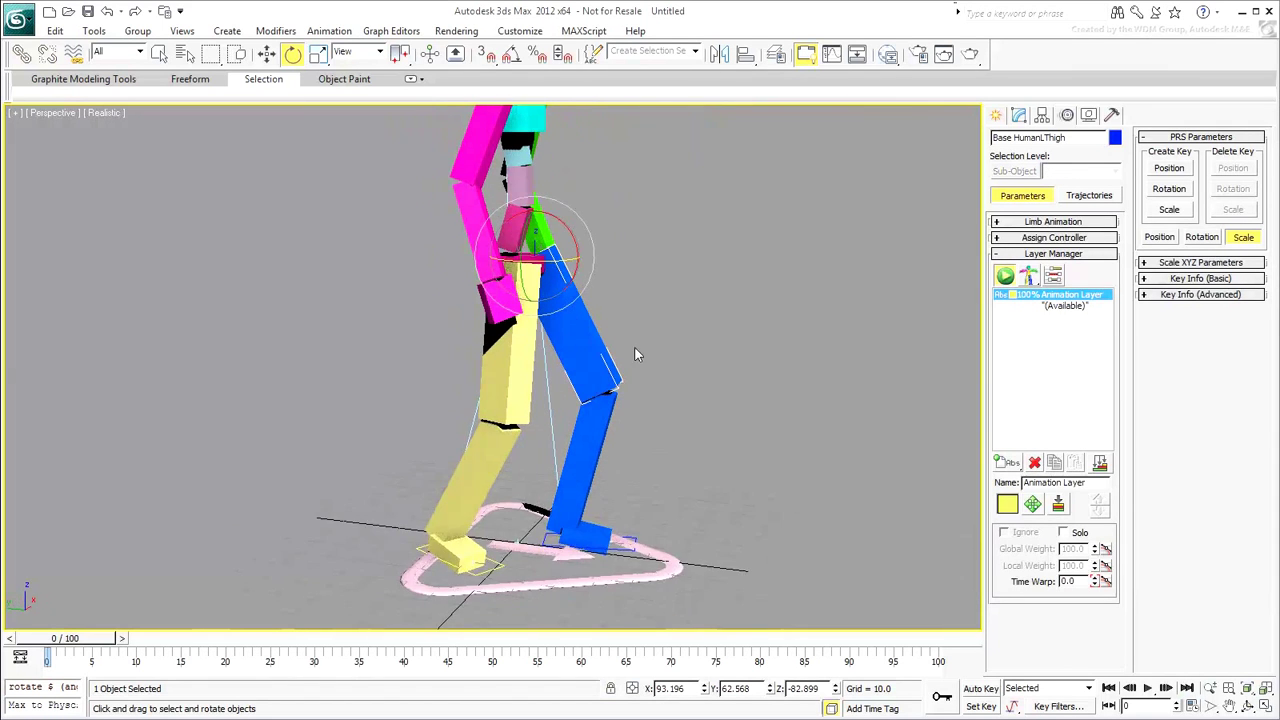
Step: Tilt the pelvis forward in the side view and rotate the rib cage to adjust the torso's posture
middle_click_drag(606, 262, 565, 368)
left_click(633, 358)
left_click(489, 358)
left_click_drag(505, 334, 516, 351)
left_click_drag(509, 222, 492, 193)
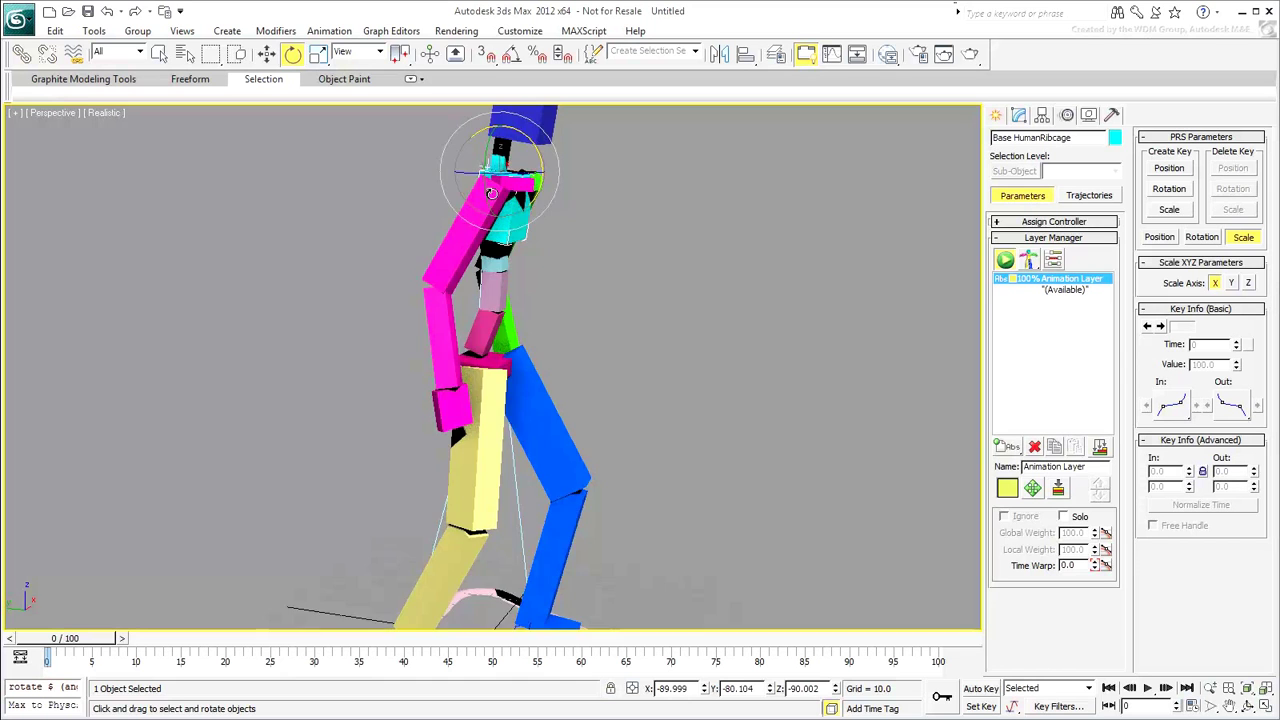
Step: Rotate the pelvis slightly about the vertical axis
middle_click_drag(472, 354, 510, 312, "alt")
left_click(461, 320)
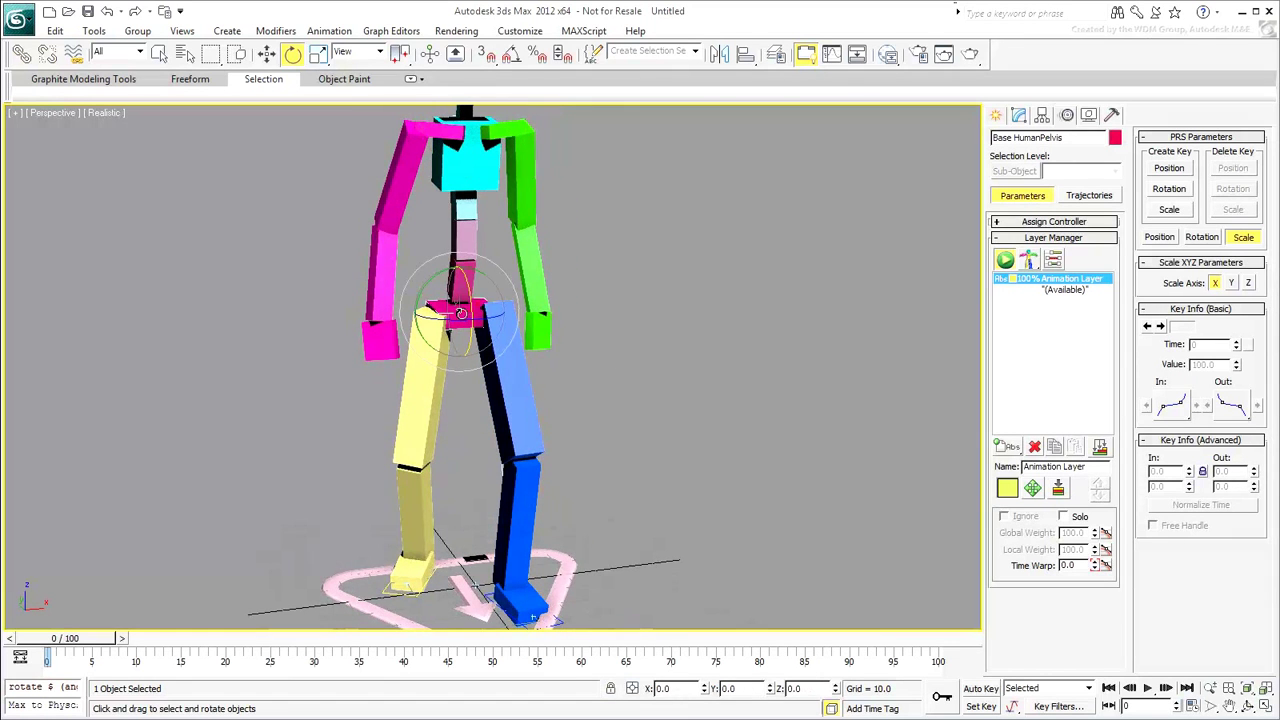
left_click_drag(461, 320, 451, 320)
scroll(499, 417, "down", 3)
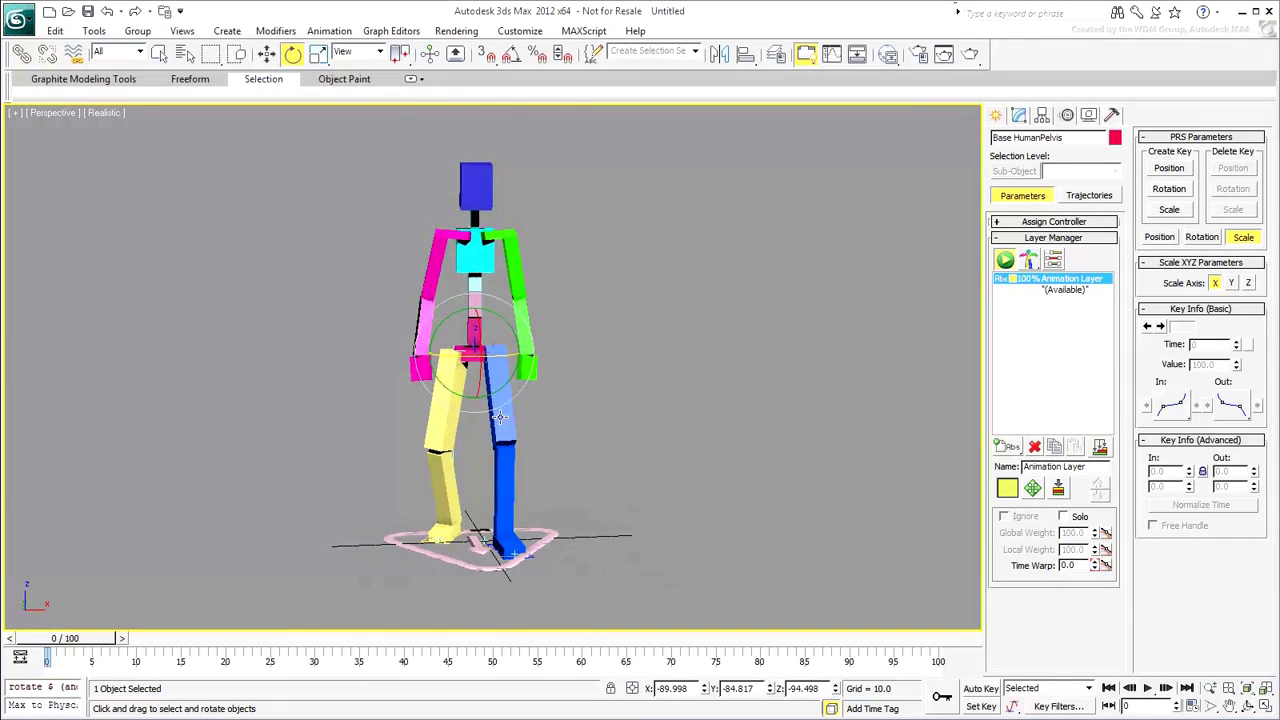
Step: Using the Local coordinate system, rotate the right and left palms so they face the thighs
middle_click_drag(429, 395, 415, 370, "alt")
scroll(415, 370, "up", 3)
scroll(408, 366, "down", 1)
left_click(400, 395)
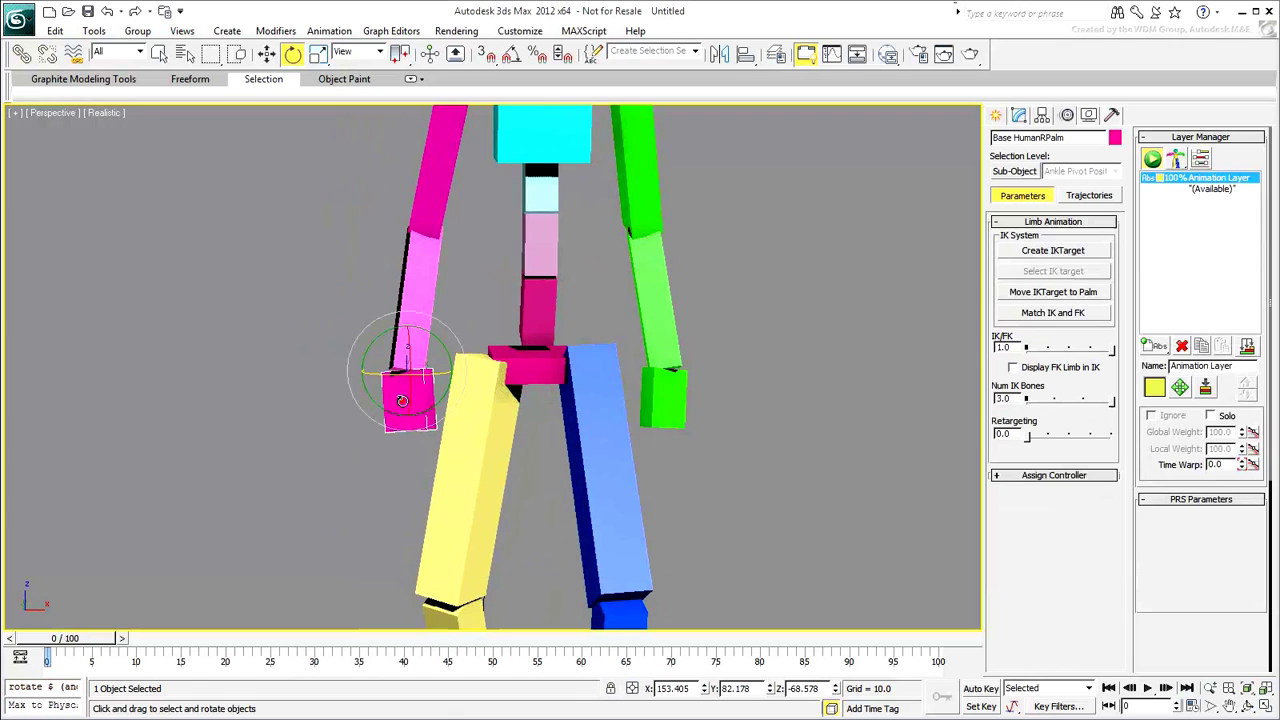
left_click(370, 51)
left_click(350, 110)
left_click_drag(405, 385, 360, 370)
left_click(660, 368)
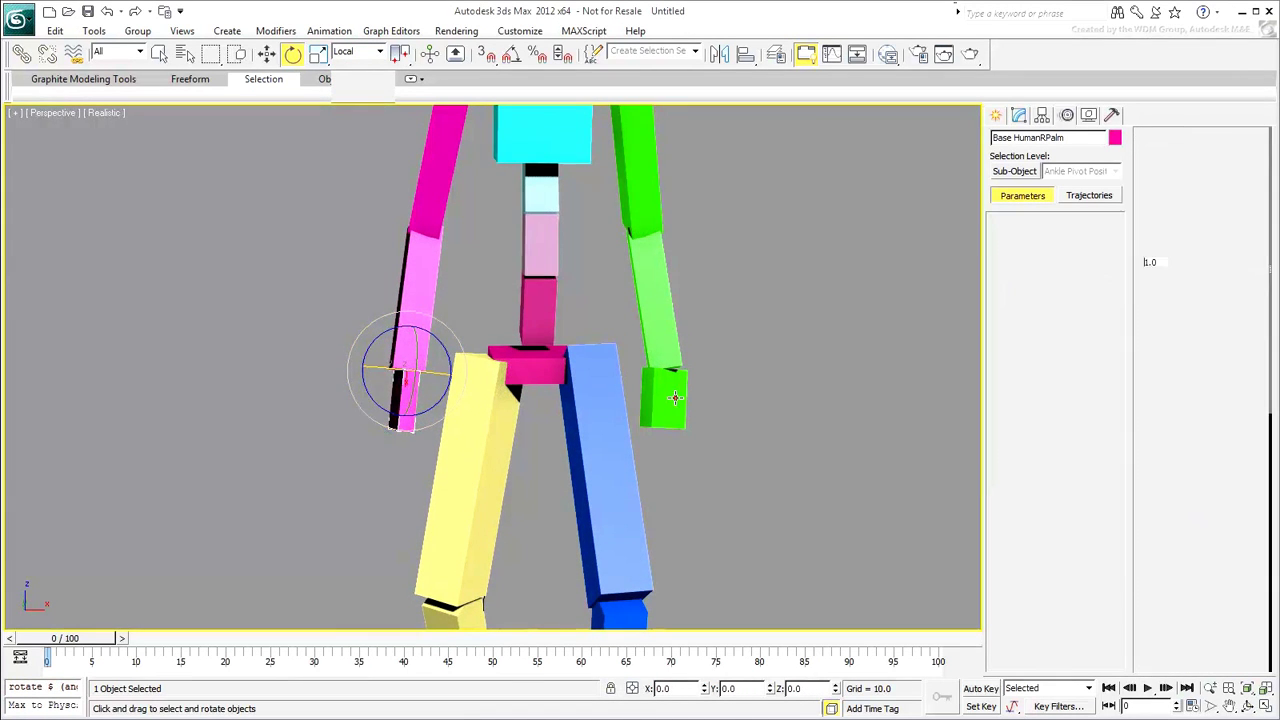
left_click_drag(660, 367, 723, 371)
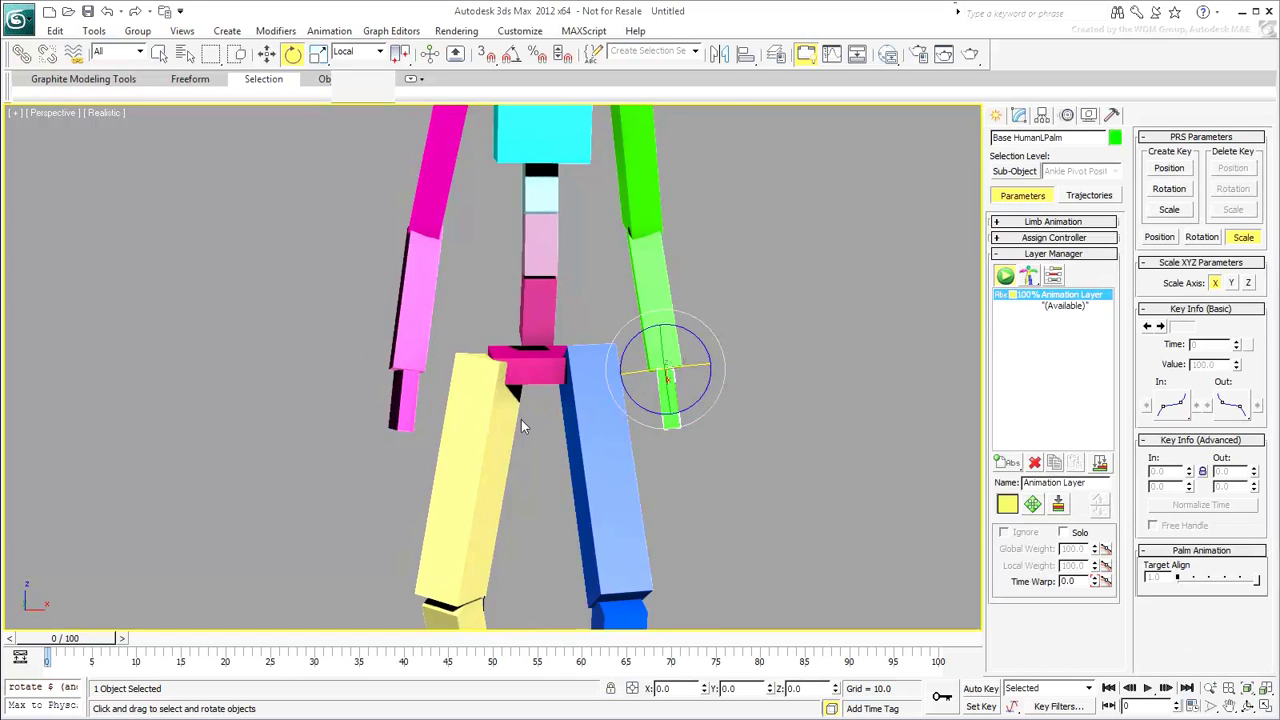
Step: Change the Move reference coordinate system and move the right palm forward and up so that the elbow bends
middle_click_drag(521, 419, 536, 390, "alt")
left_click(414, 468)
right_click(414, 470)
left_click(440, 486)
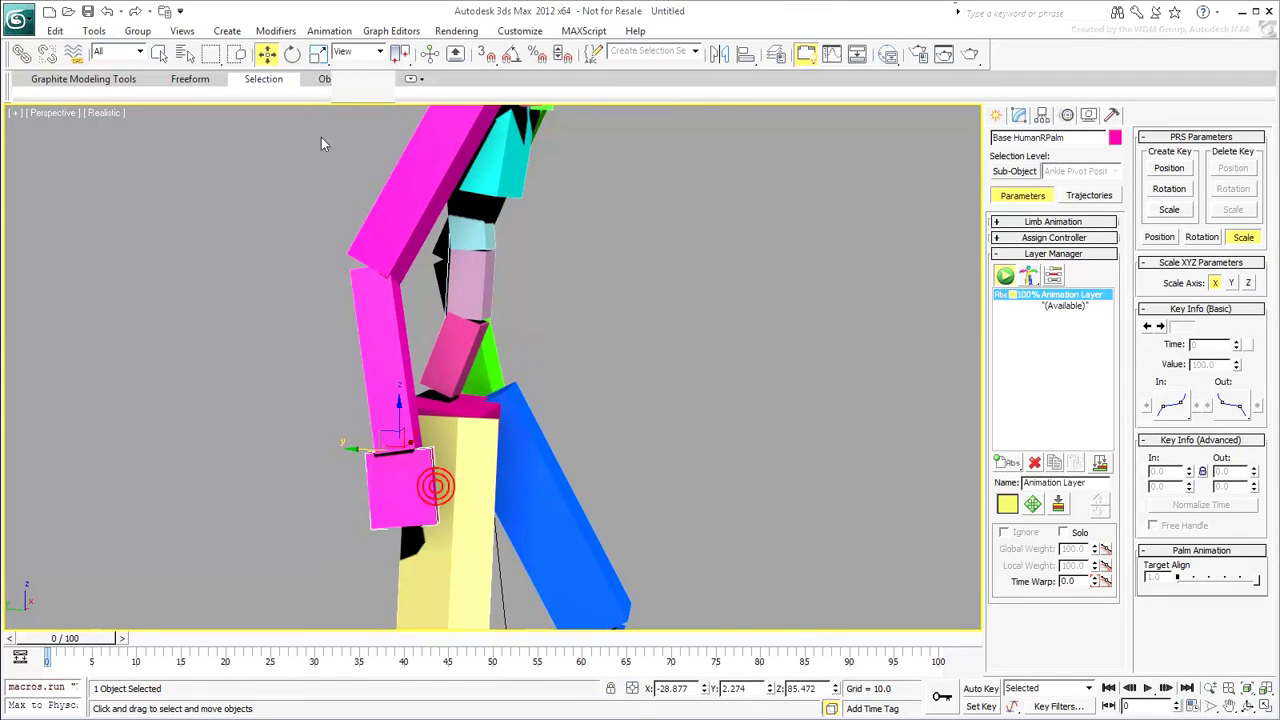
left_click(355, 54)
left_click(356, 76)
middle_click_drag(431, 440, 456, 438, "alt")
left_click_drag(412, 436, 738, 301)
Step: Rotate the right palm slightly to refine the hand's angle
right_click(697, 364)
left_click(720, 389)
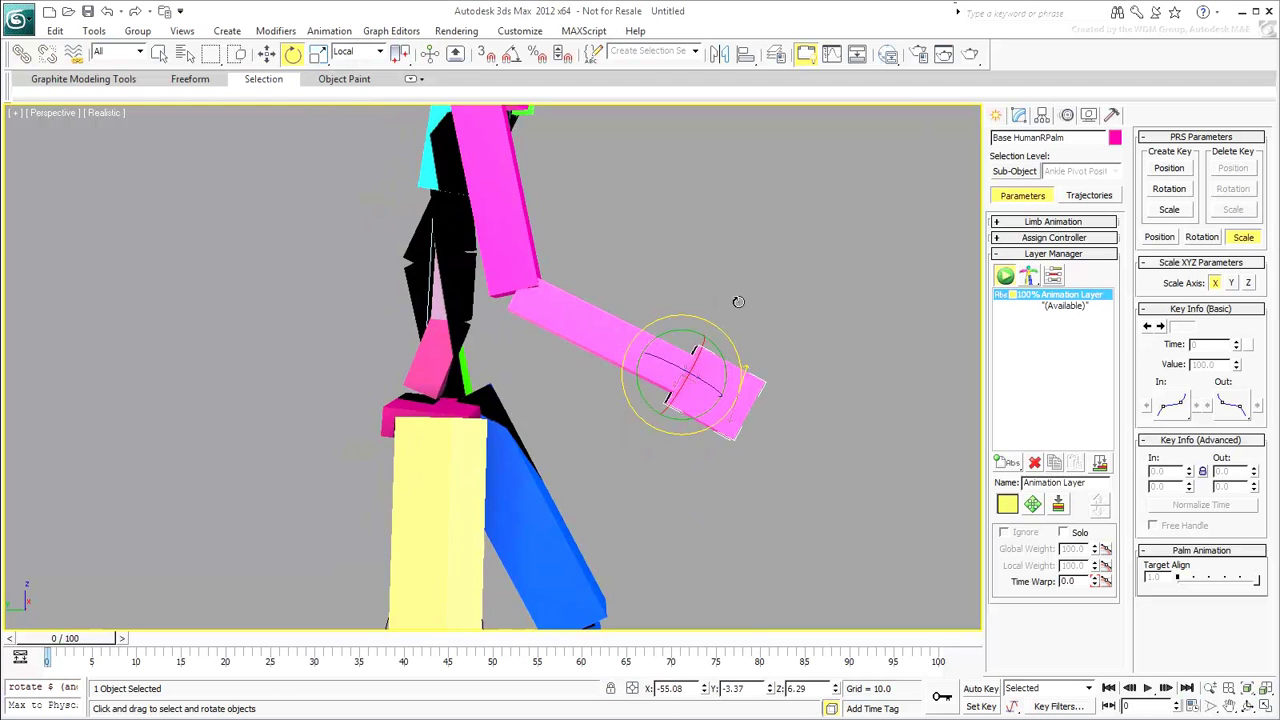
middle_click_drag(693, 366, 515, 458, "alt")
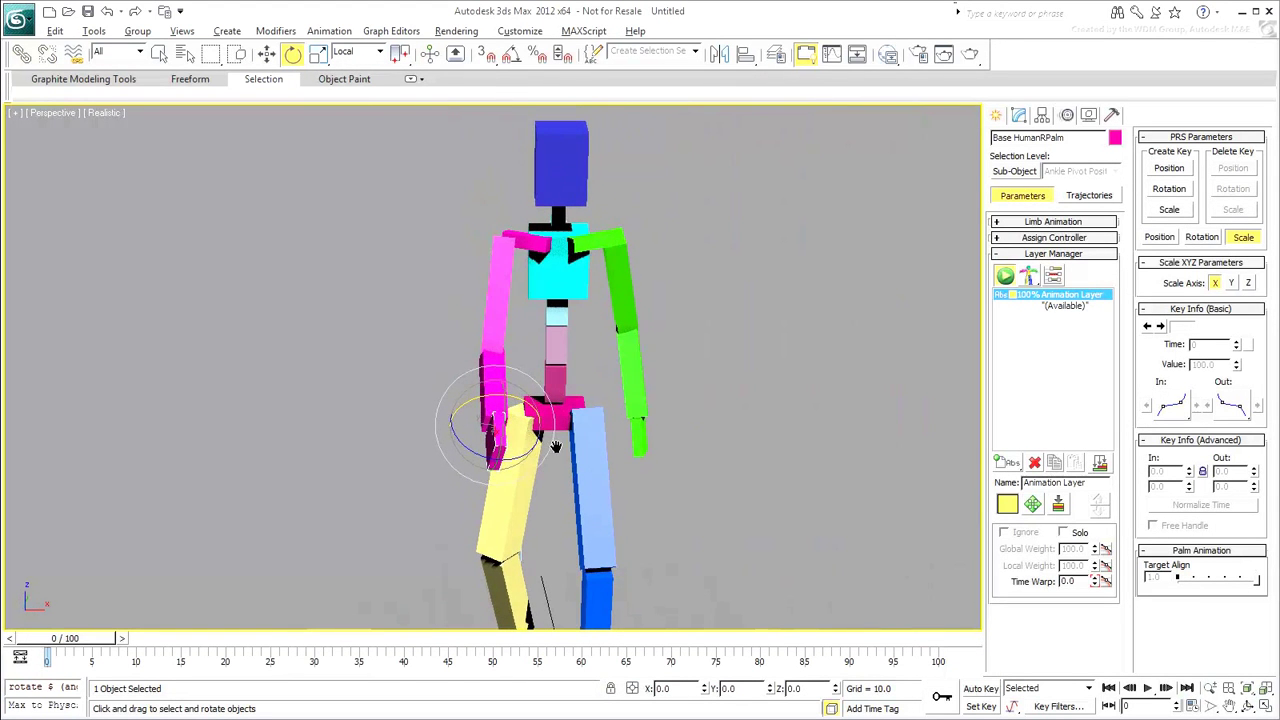
left_click_drag(515, 458, 511, 457)
Step: Move the left palm forward of the body in the side view
left_click(637, 440)
middle_click_drag(637, 440, 514, 449, "alt")
right_click(592, 447)
left_click(600, 465)
middle_click_drag(594, 463, 612, 462, "alt")
left_click_drag(654, 400, 523, 476)
Step: Rotate the left palm to align it with the forearm, and clear the selection
right_click(560, 366)
left_click(567, 396)
middle_click_drag(523, 476, 578, 347, "alt")
left_click_drag(563, 356, 547, 397)
middle_click_drag(547, 397, 663, 453, "alt")
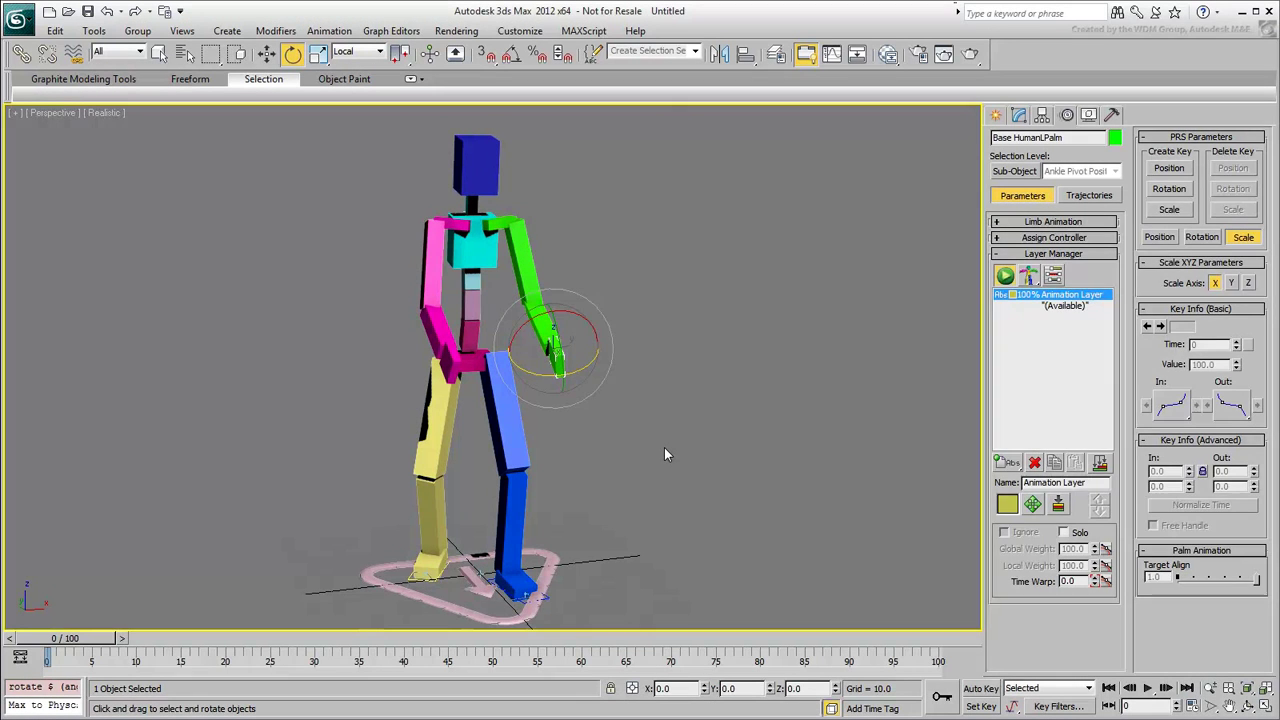
left_click(665, 453)
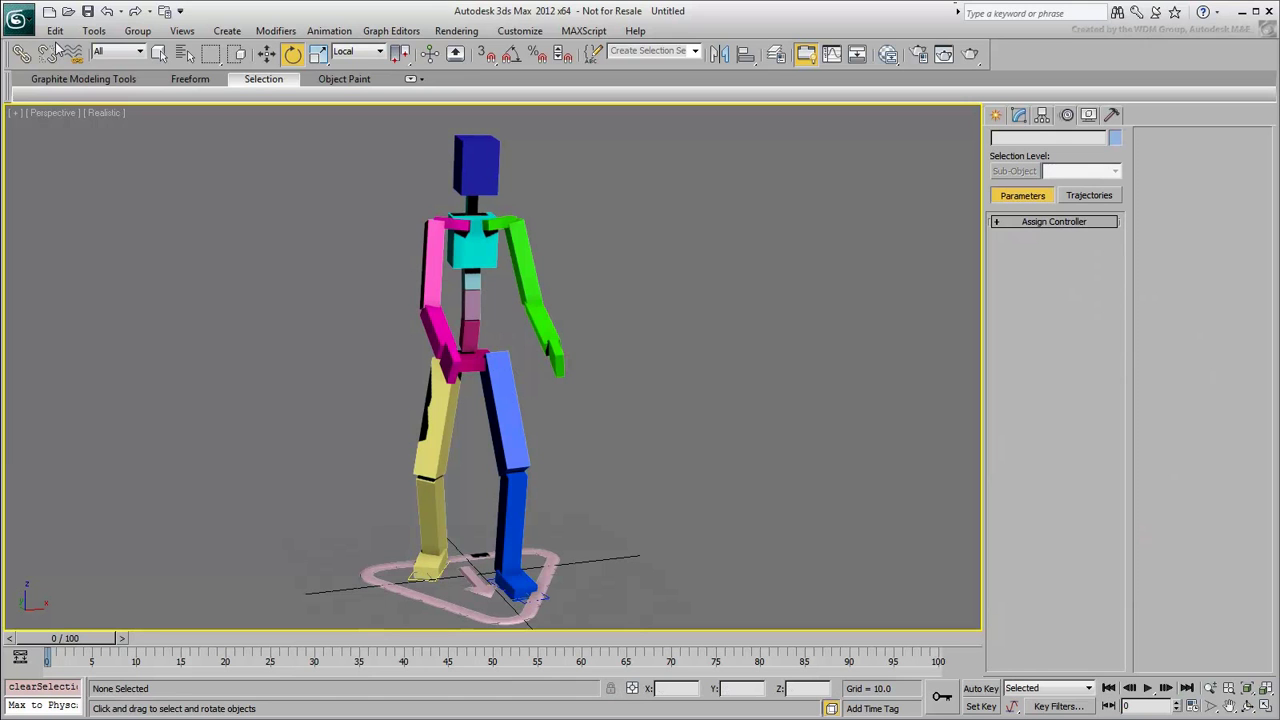
Step: Save the scene under the file name COP in the _Assets folder
left_click(18, 18)
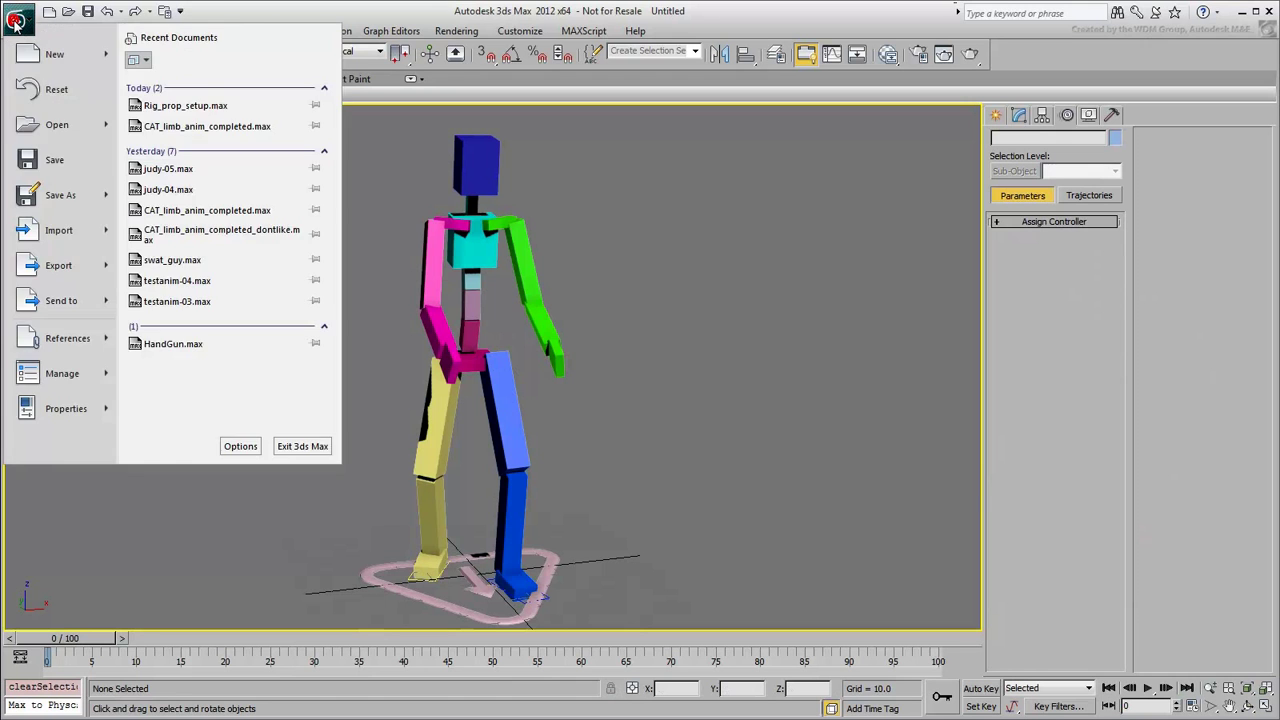
left_click(60, 195)
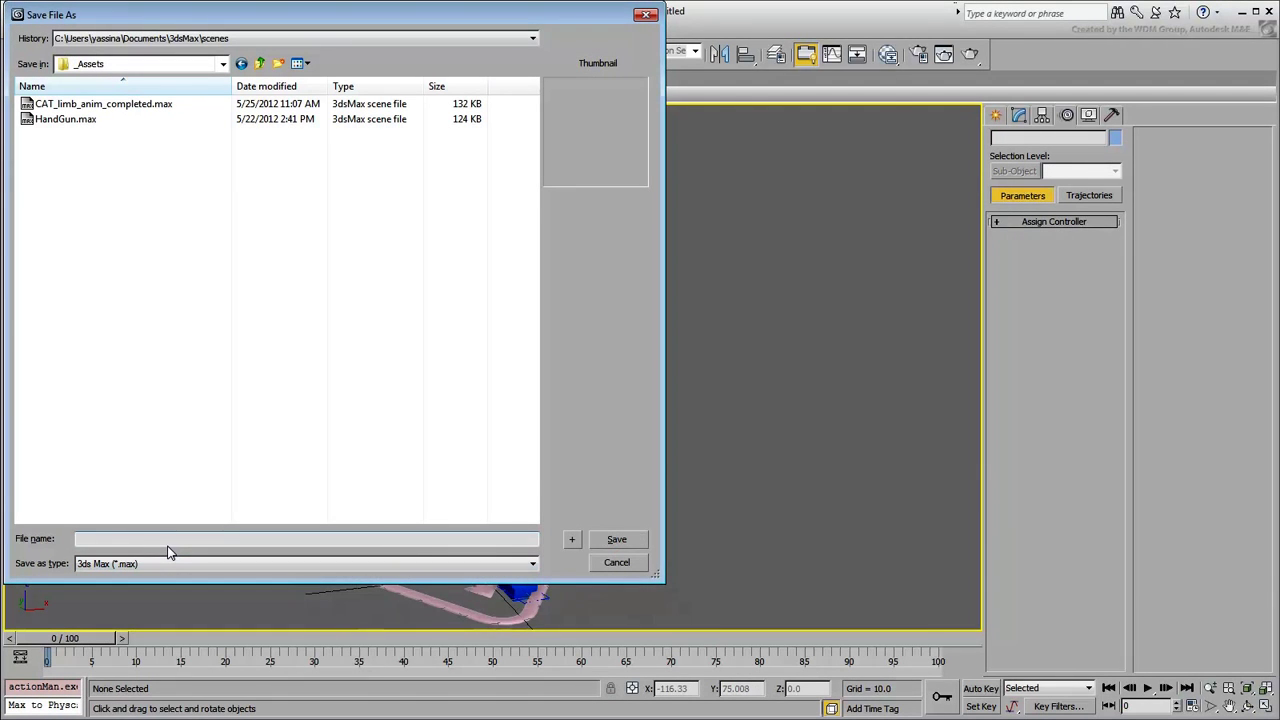
type("COP")
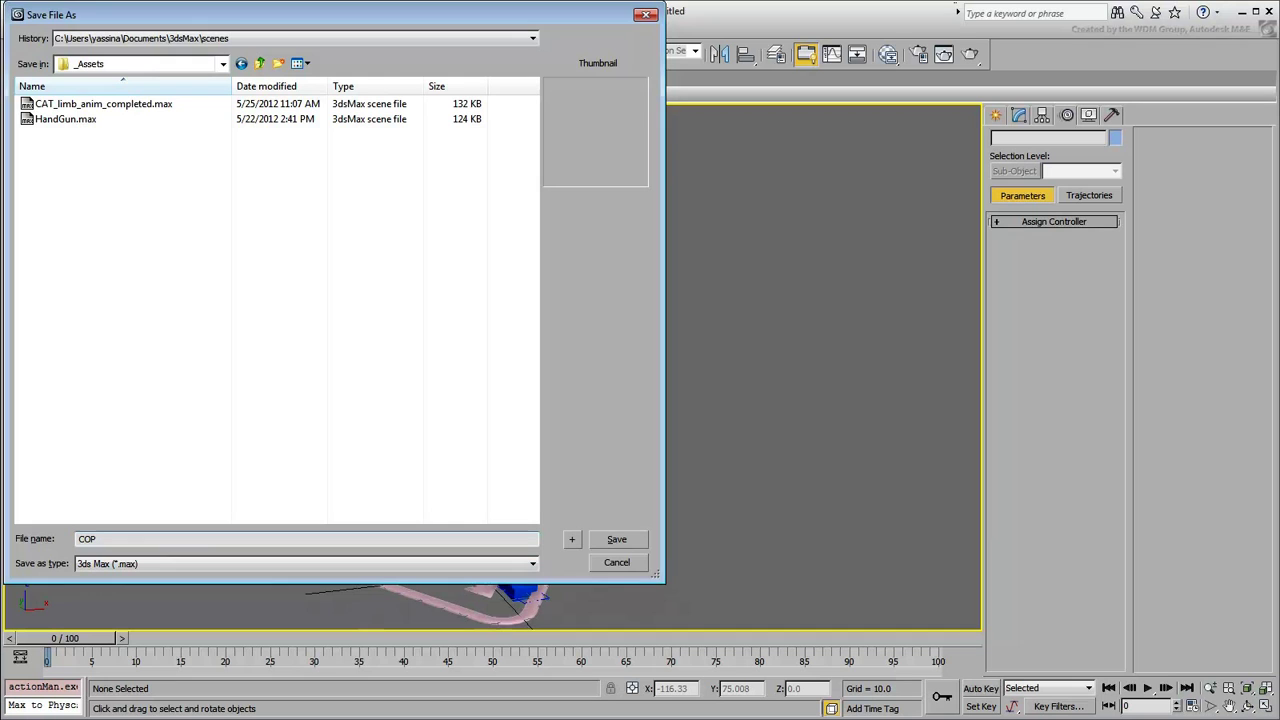
key("Return")
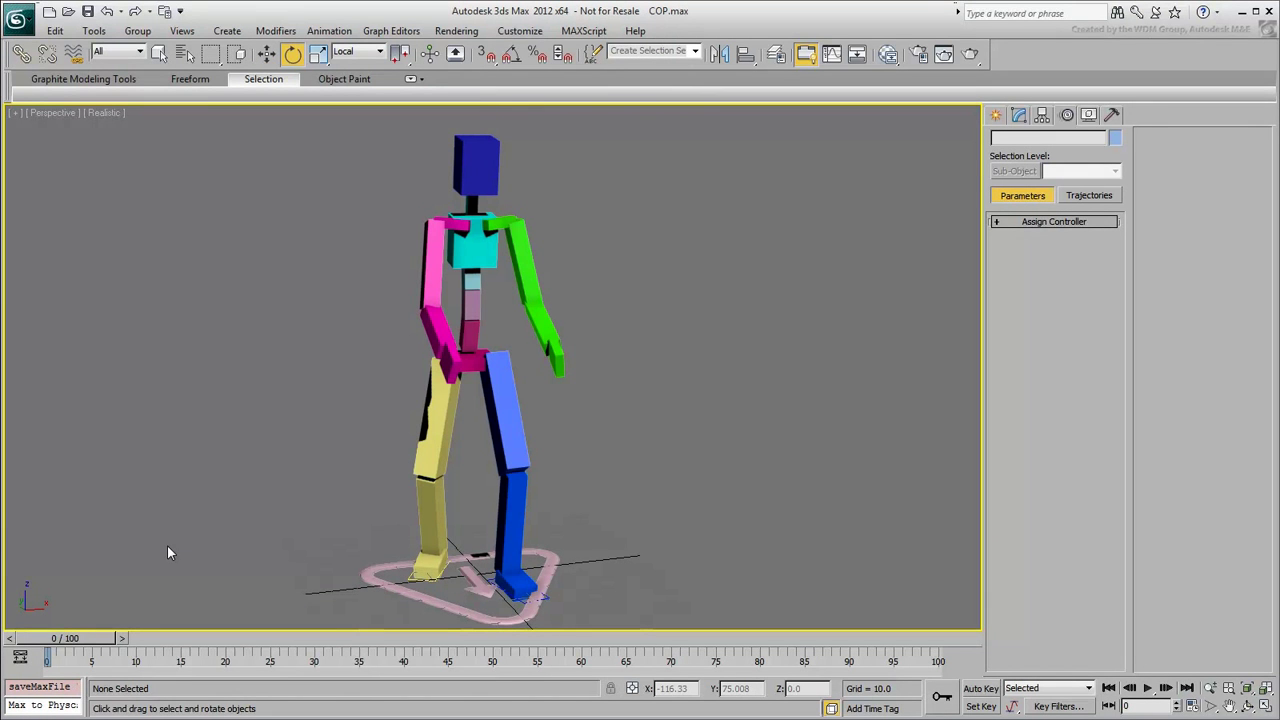
Step: Merge the HandGun_1911 object from HandGun.max into the current scene
left_click(17, 17)
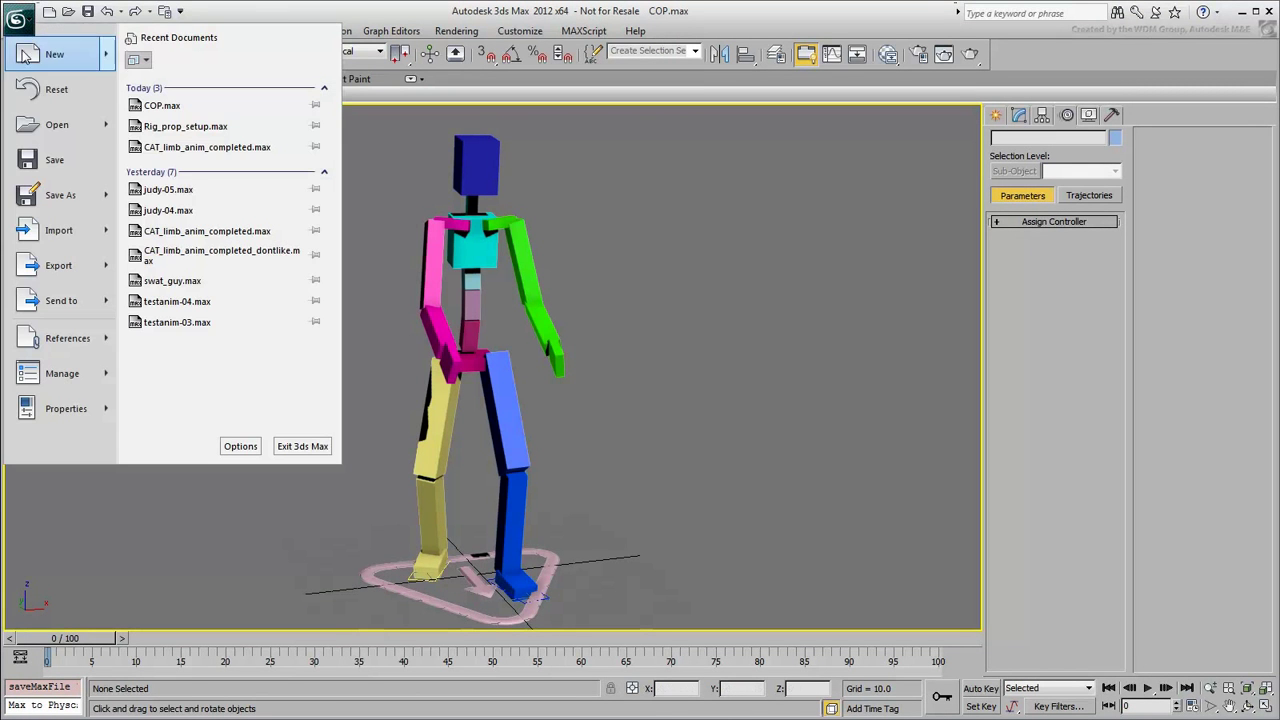
mouse_move(75, 230)
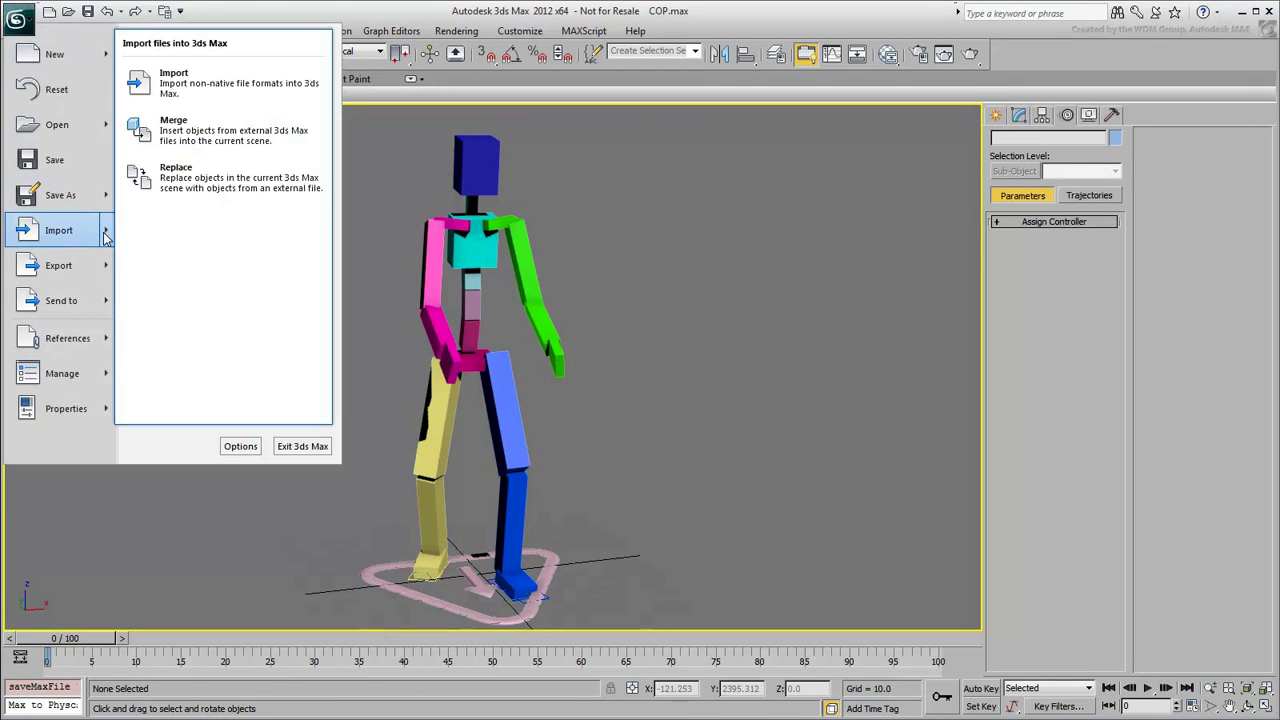
left_click(171, 130)
left_click(83, 136)
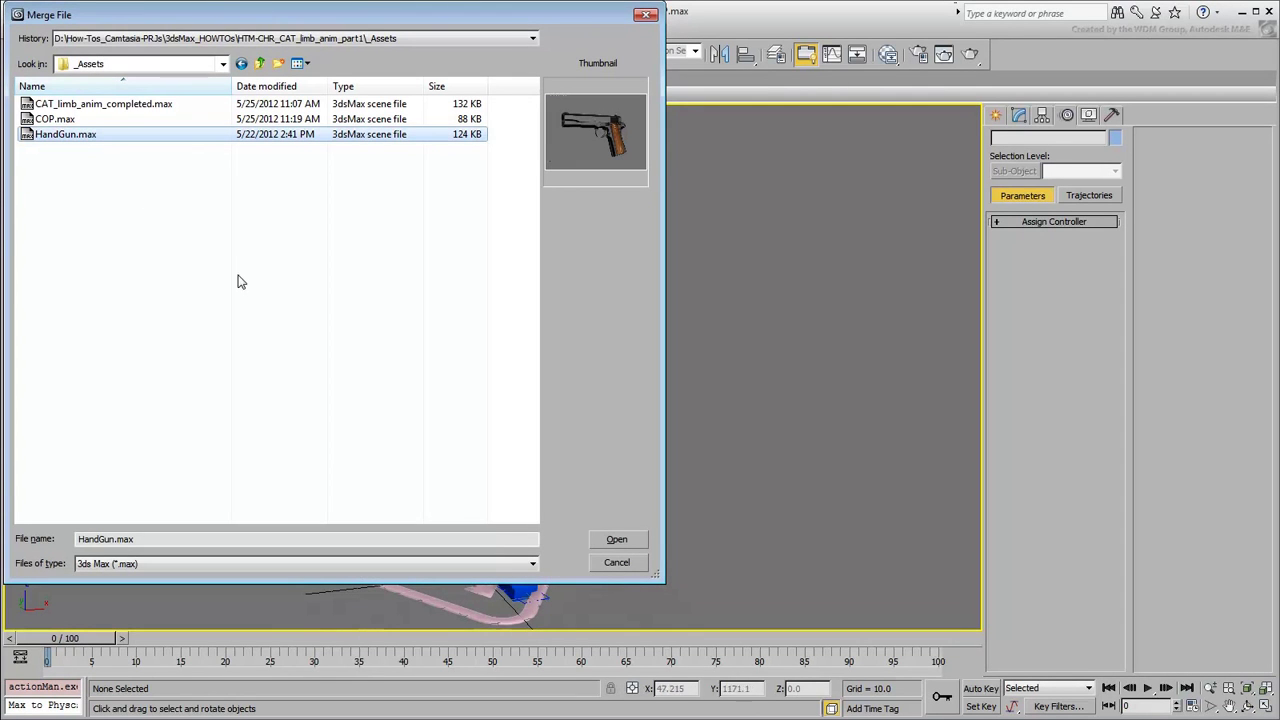
left_click(617, 539)
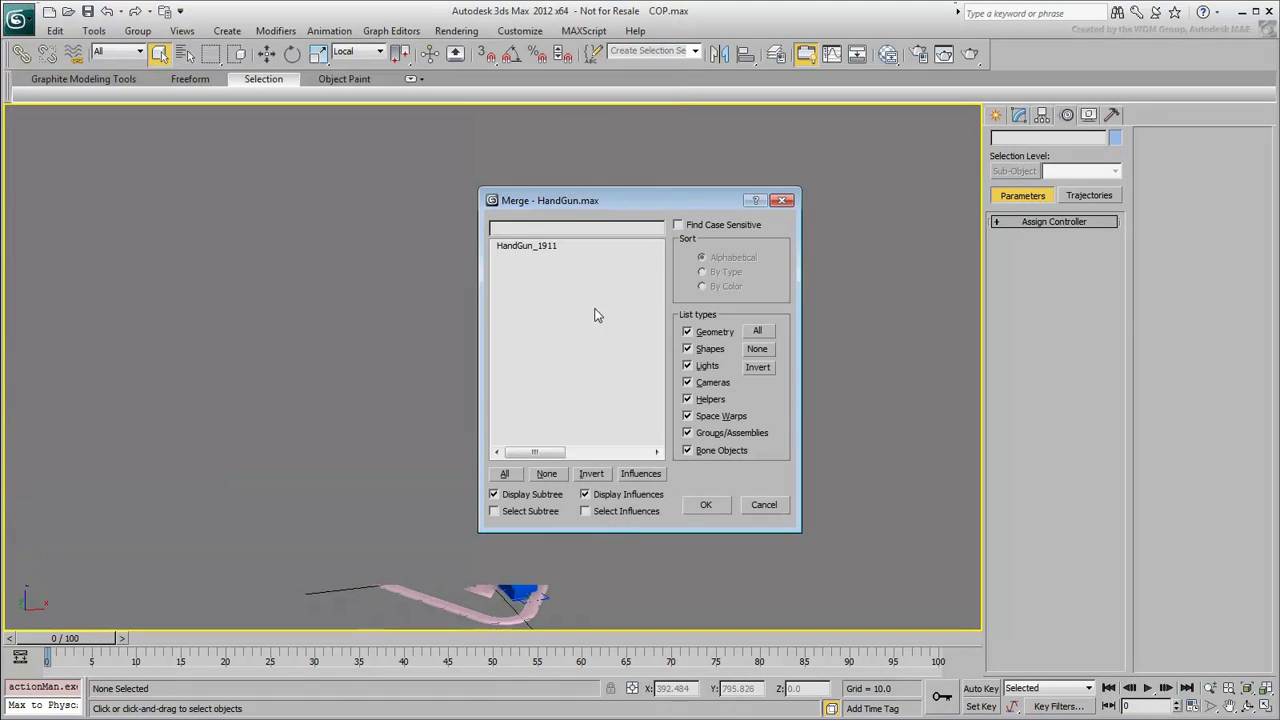
left_click(537, 246)
left_click(704, 505)
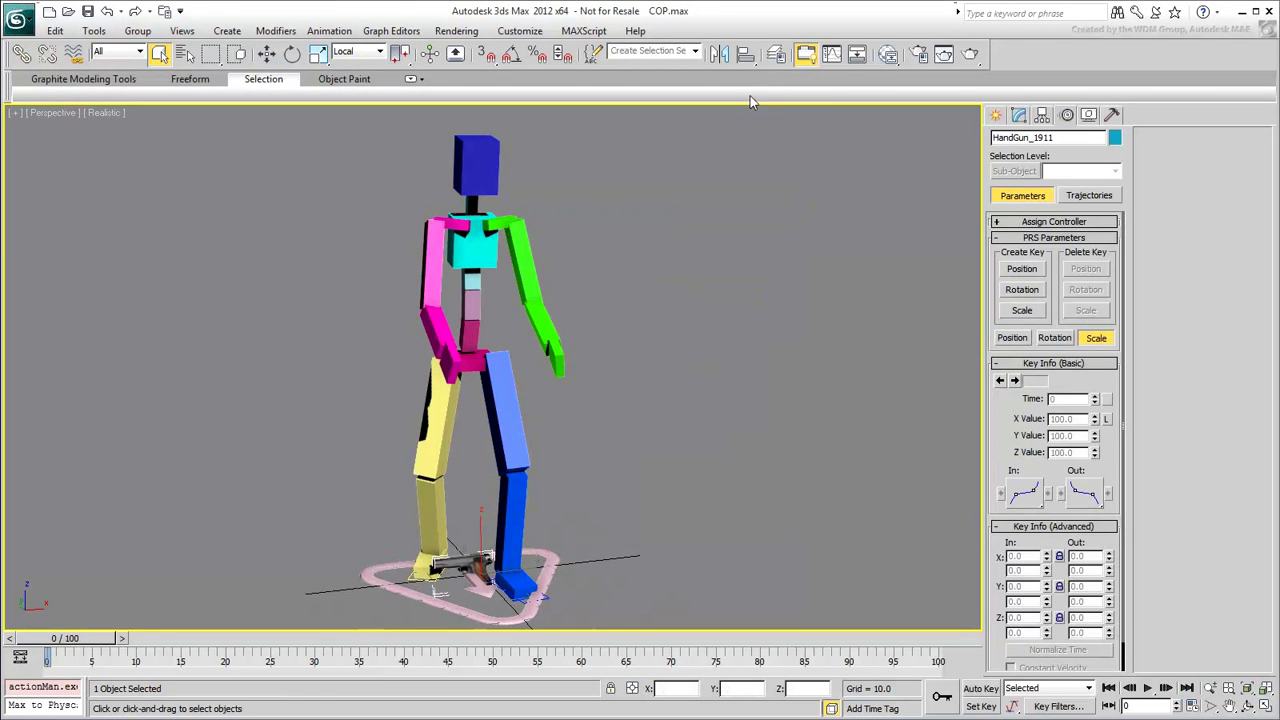
Step: Align the handgun to the right palm, pivot point to pivot point, on all X, Y and Z position and orientation axes
left_click(746, 56)
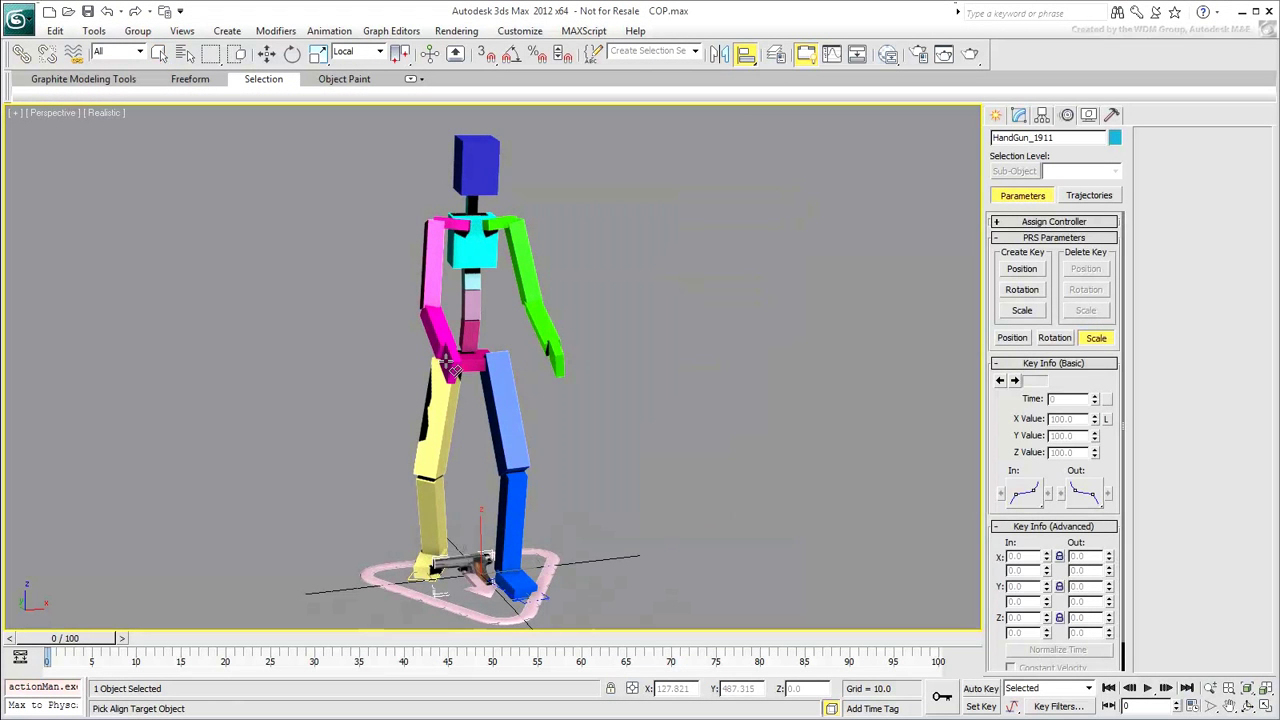
left_click(453, 368)
left_click(586, 263)
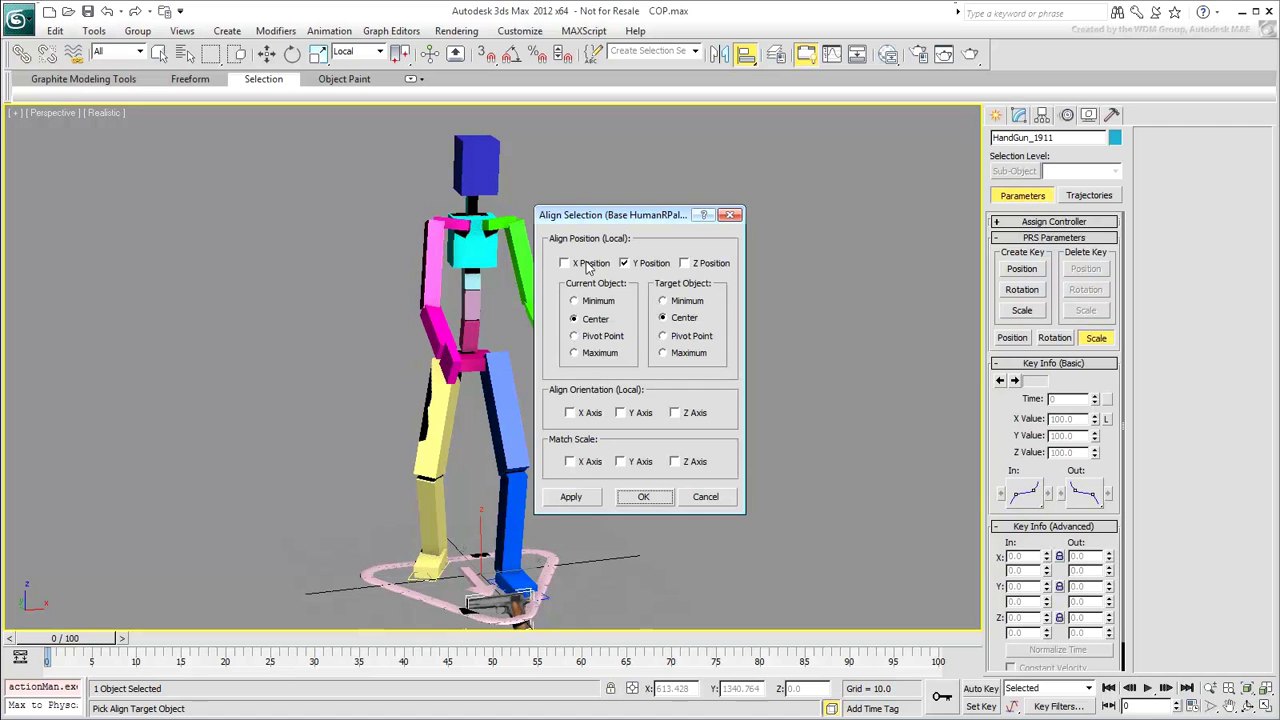
left_click(690, 264)
left_click(590, 337)
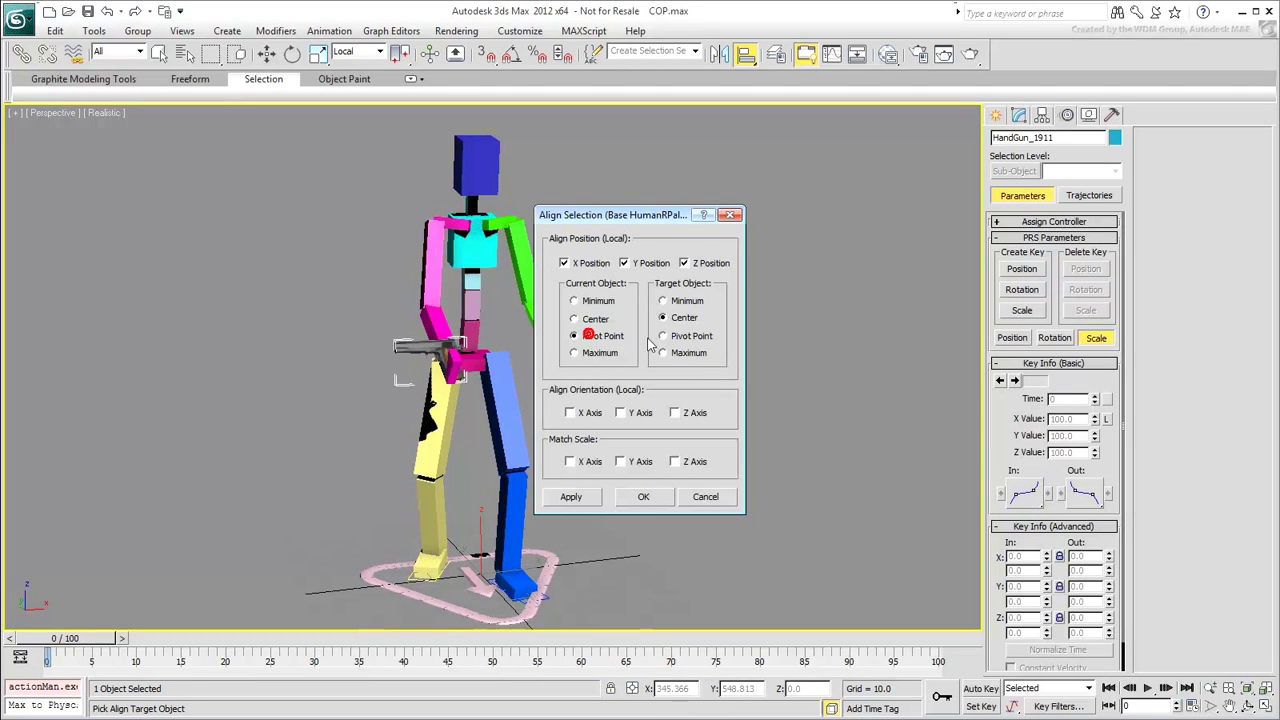
left_click(680, 338)
left_click(570, 412)
left_click(620, 412)
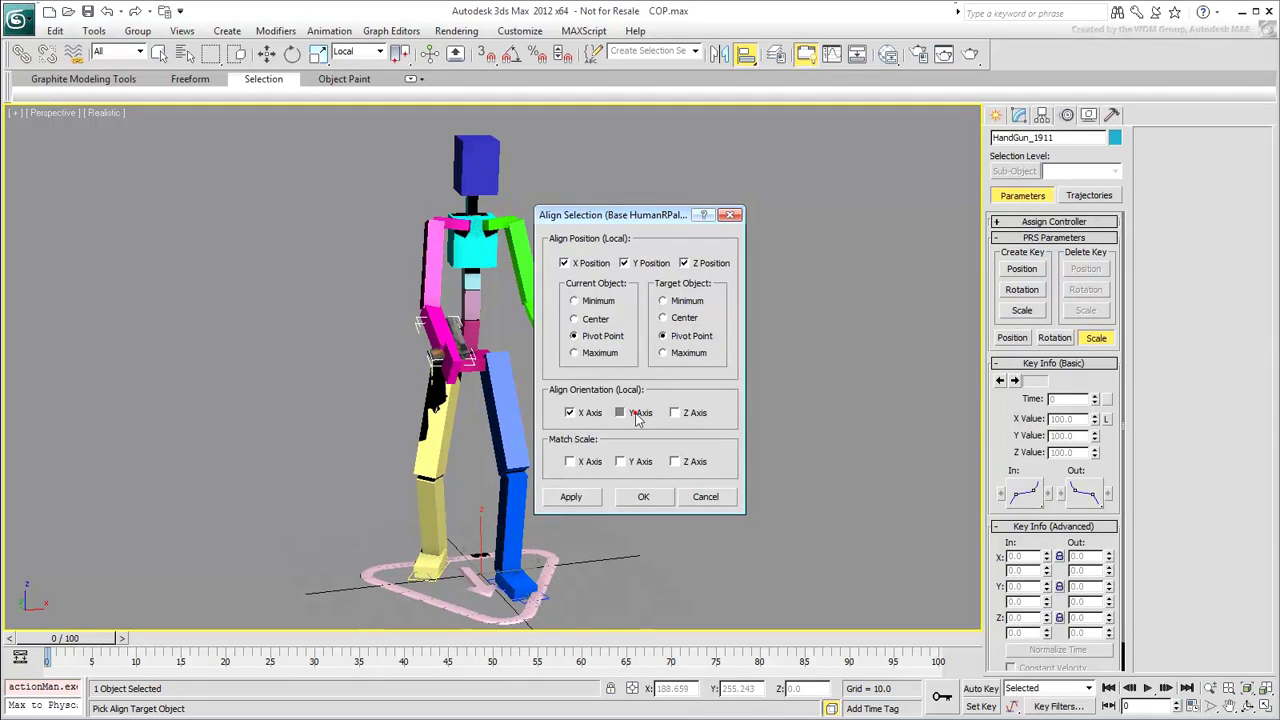
left_click(697, 416)
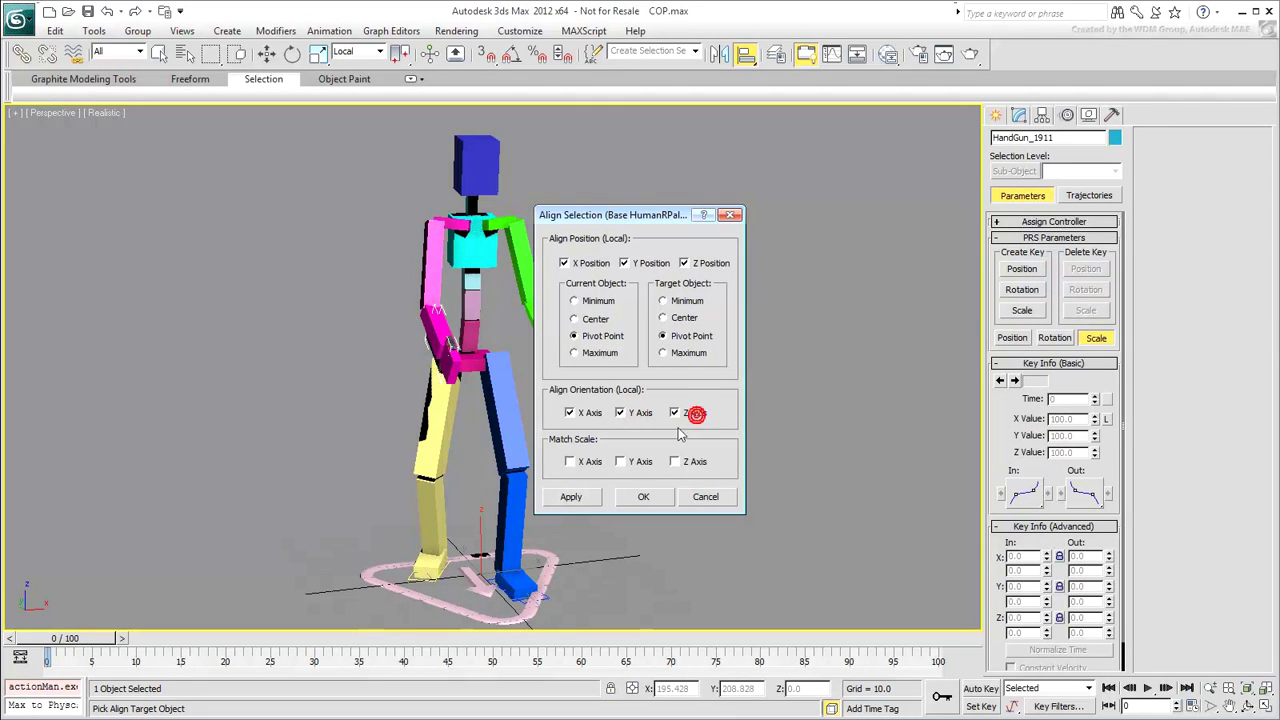
left_click(643, 497)
Step: Rotate the handgun with angle snap turned on so that its barrel points forward from the right palm
middle_click_drag(487, 451, 537, 405, "alt")
scroll(605, 400, "up", 5)
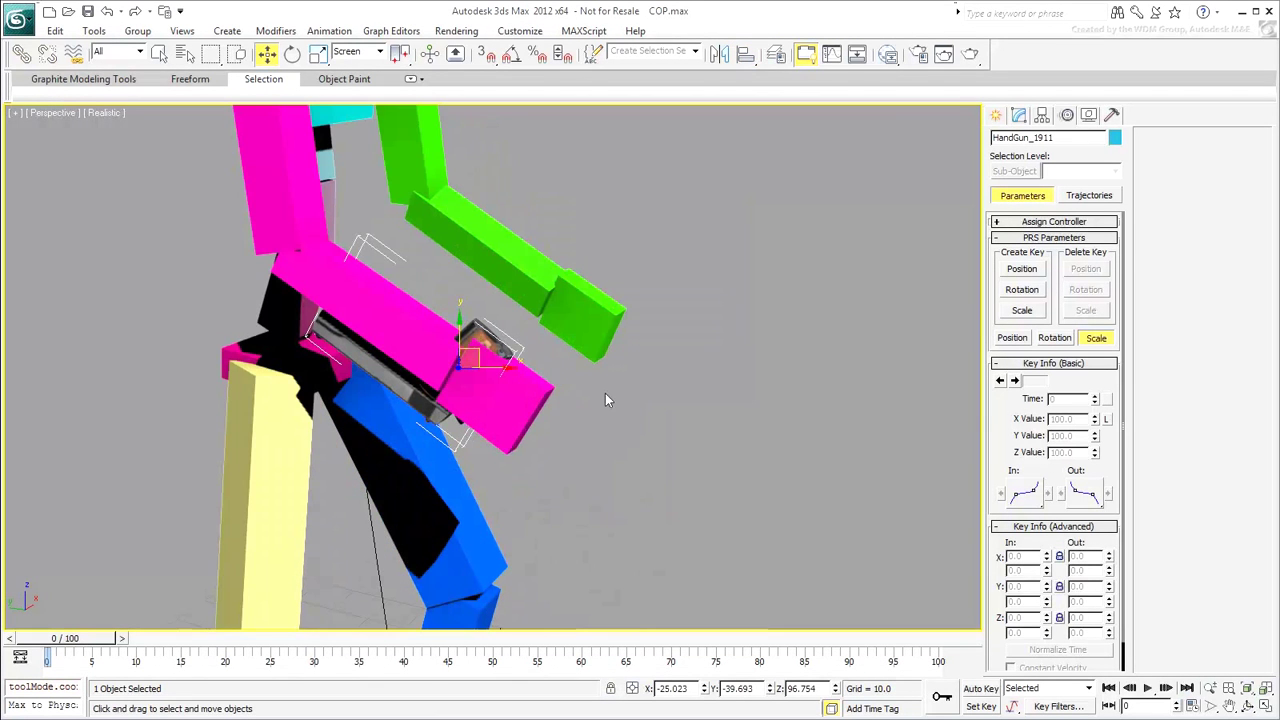
right_click(598, 400)
left_click(622, 424)
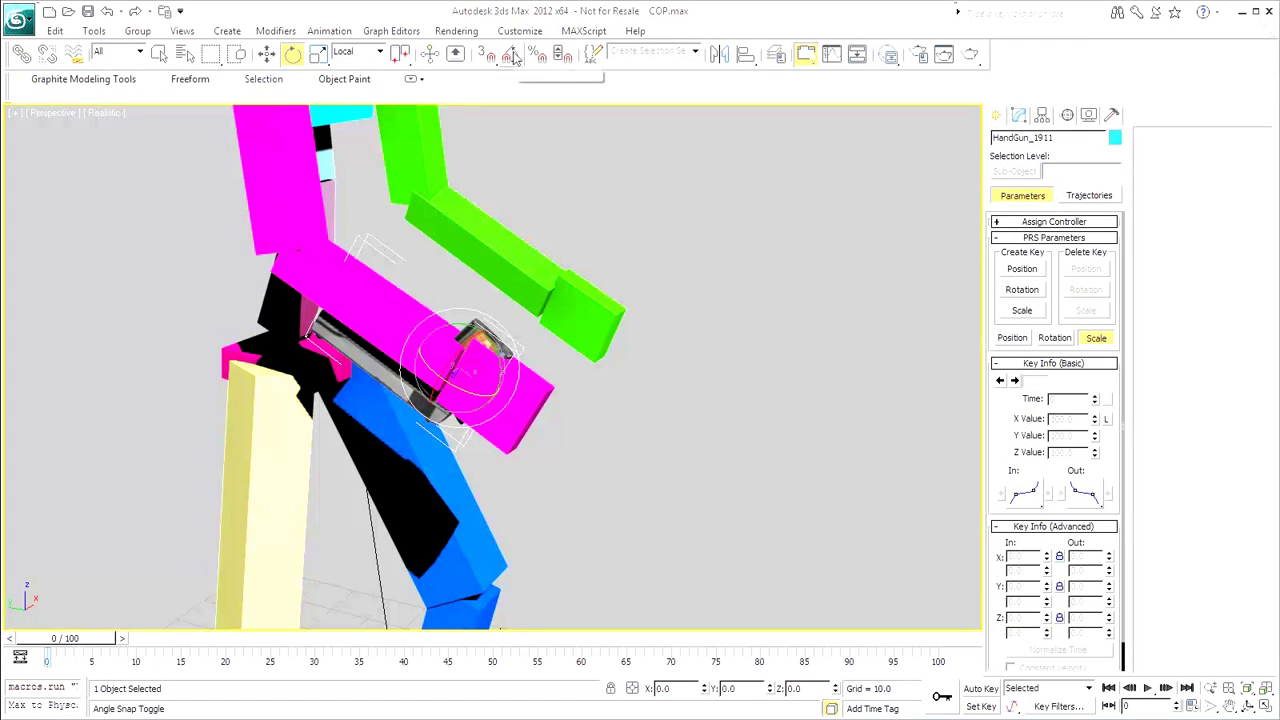
left_click(512, 55)
left_click_drag(514, 325, 480, 527)
key("a")
Step: Move the handgun along its Local axes so that the grip sits against the inside of the right palm
middle_click_drag(511, 468, 426, 472, "alt")
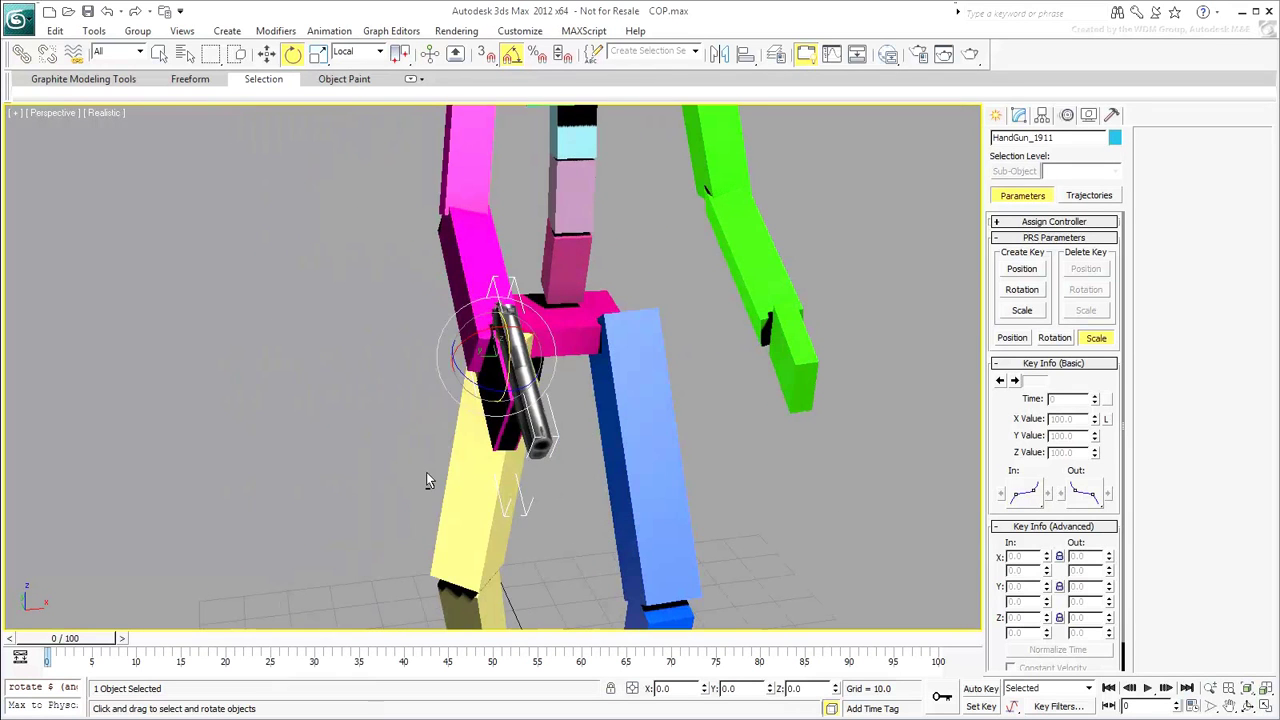
right_click(432, 455)
left_click(465, 462)
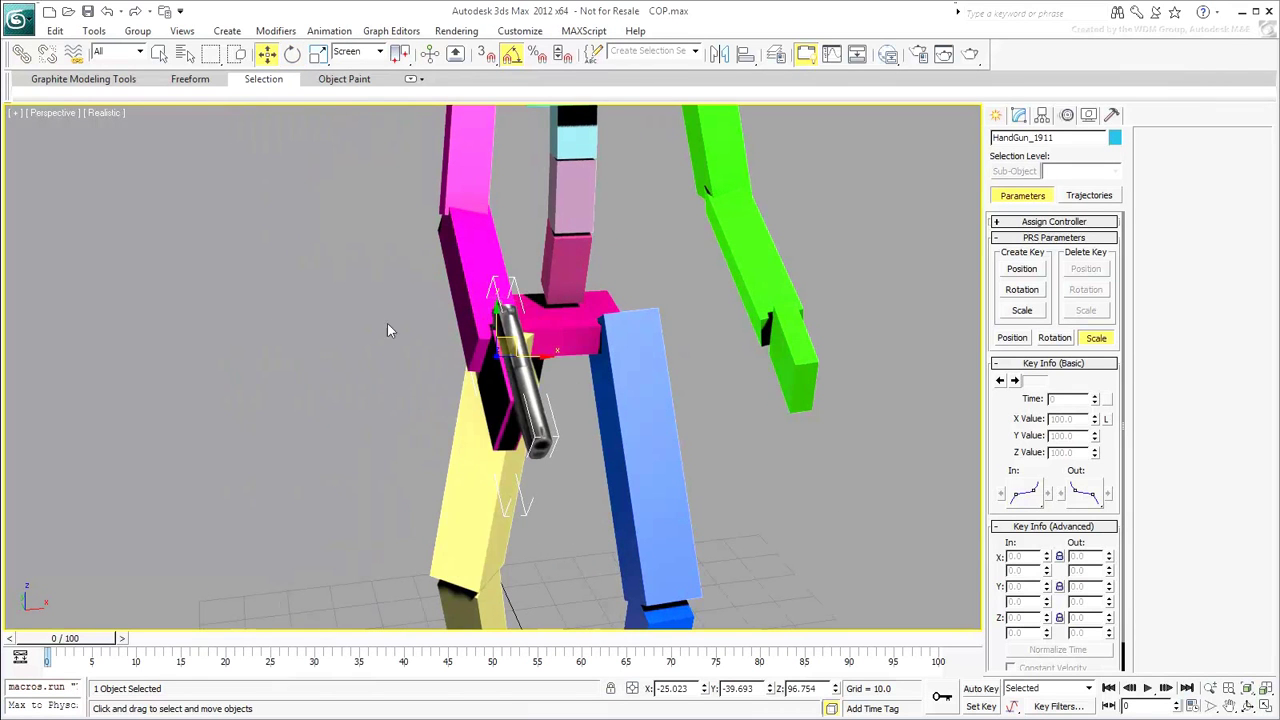
left_click(365, 51)
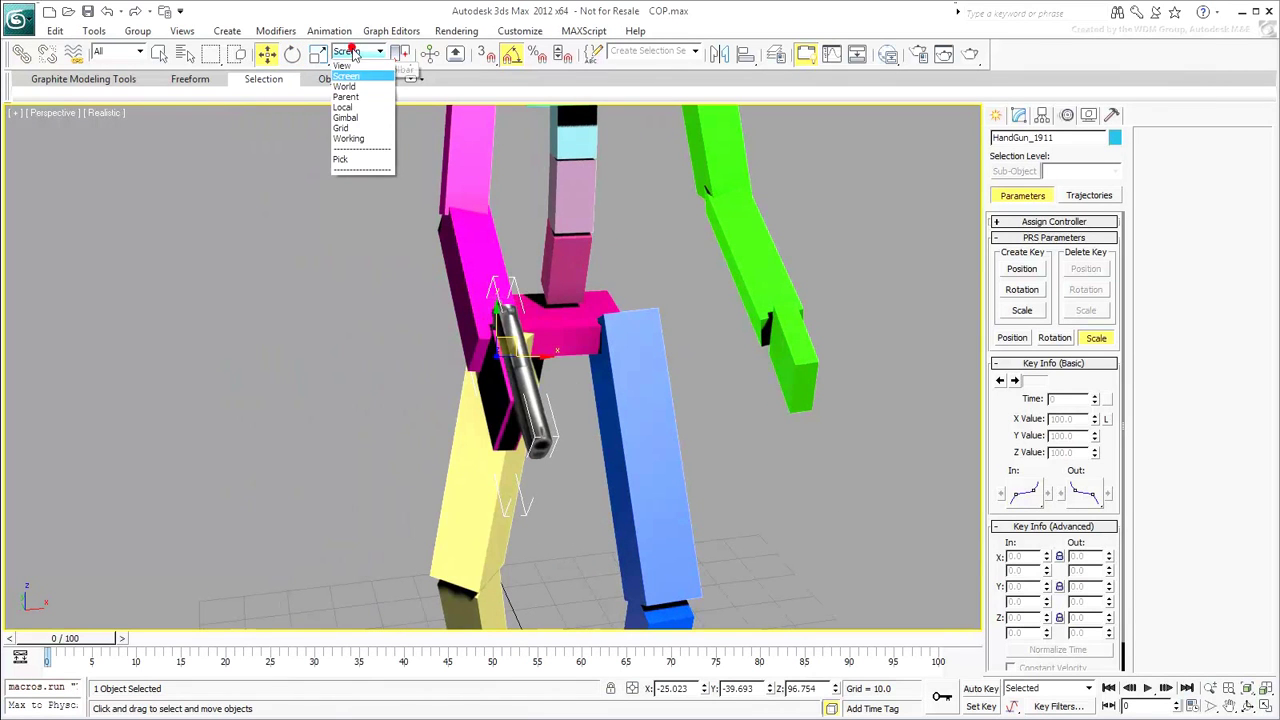
left_click(355, 108)
left_click_drag(463, 360, 485, 357)
middle_click_drag(432, 405, 495, 396, "alt")
left_click_drag(470, 344, 515, 366)
middle_click_drag(627, 383, 276, 406, "alt")
left_click_drag(649, 366, 644, 369)
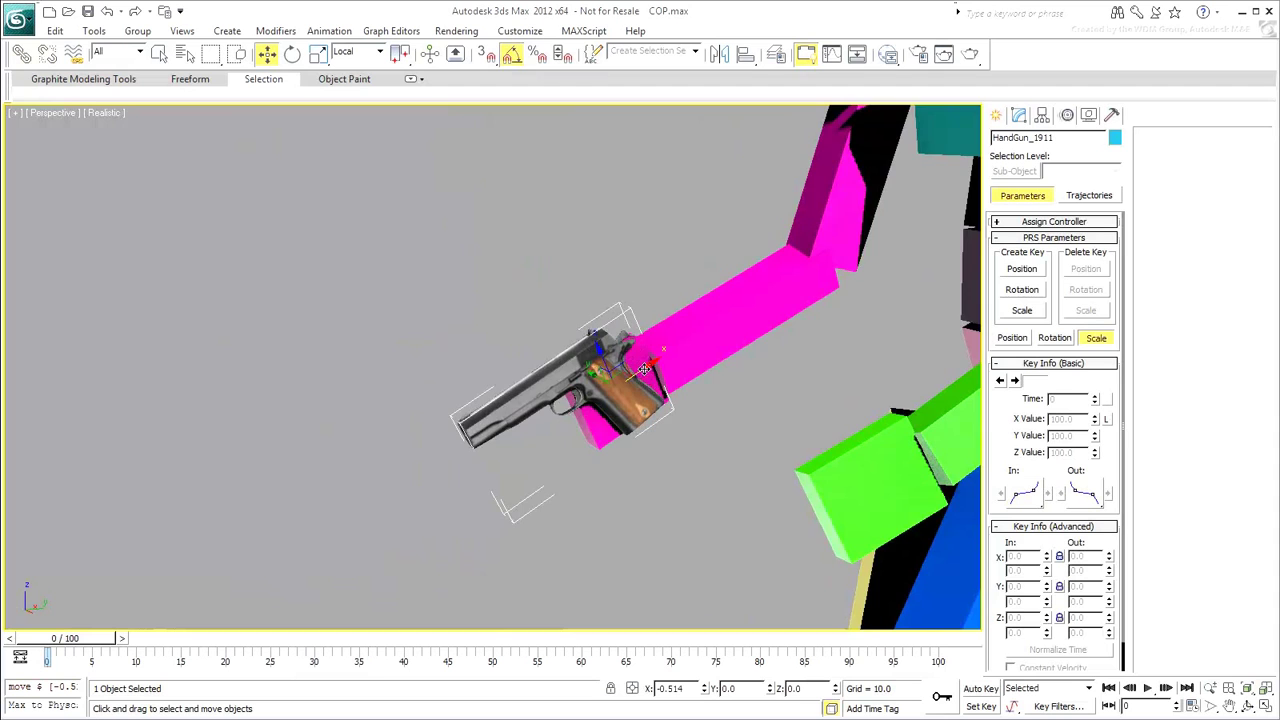
middle_click_drag(644, 369, 607, 456, "alt")
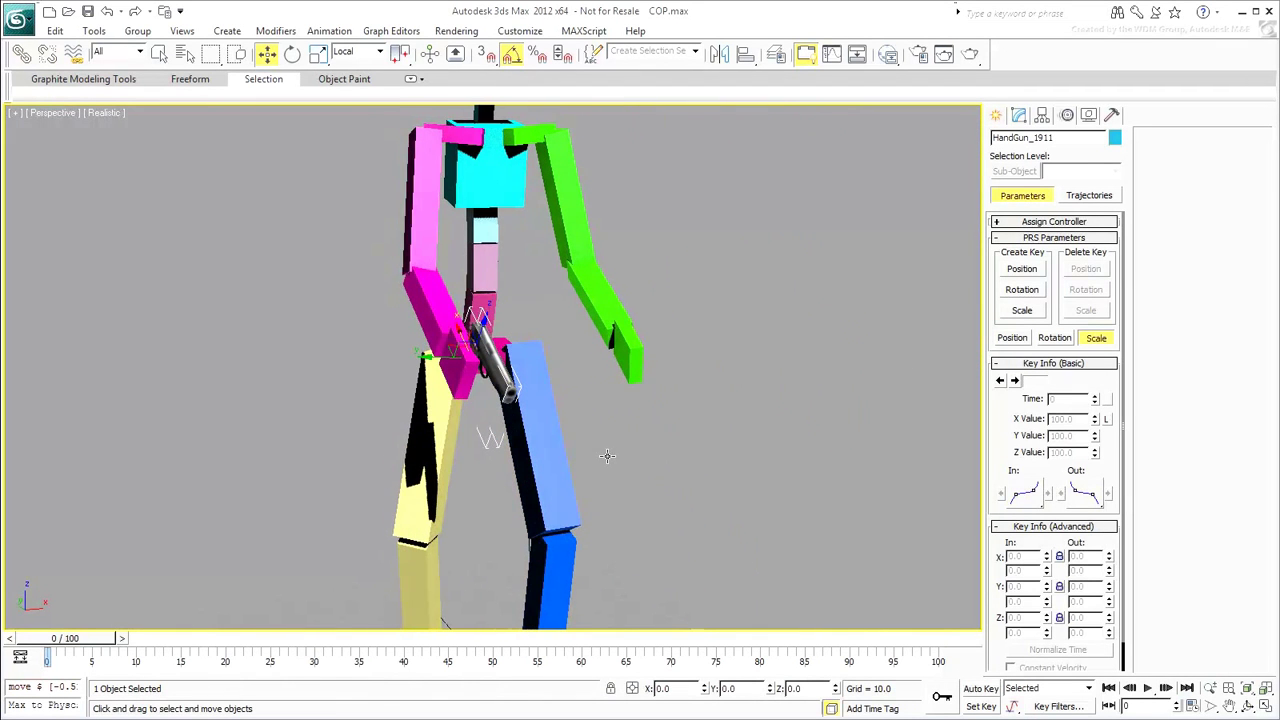
mouse_move(457, 350)
left_mouse_down()
mouse_move(454, 383)
mouse_move(429, 380)
mouse_move(472, 364)
left_mouse_up()
right_click(472, 364)
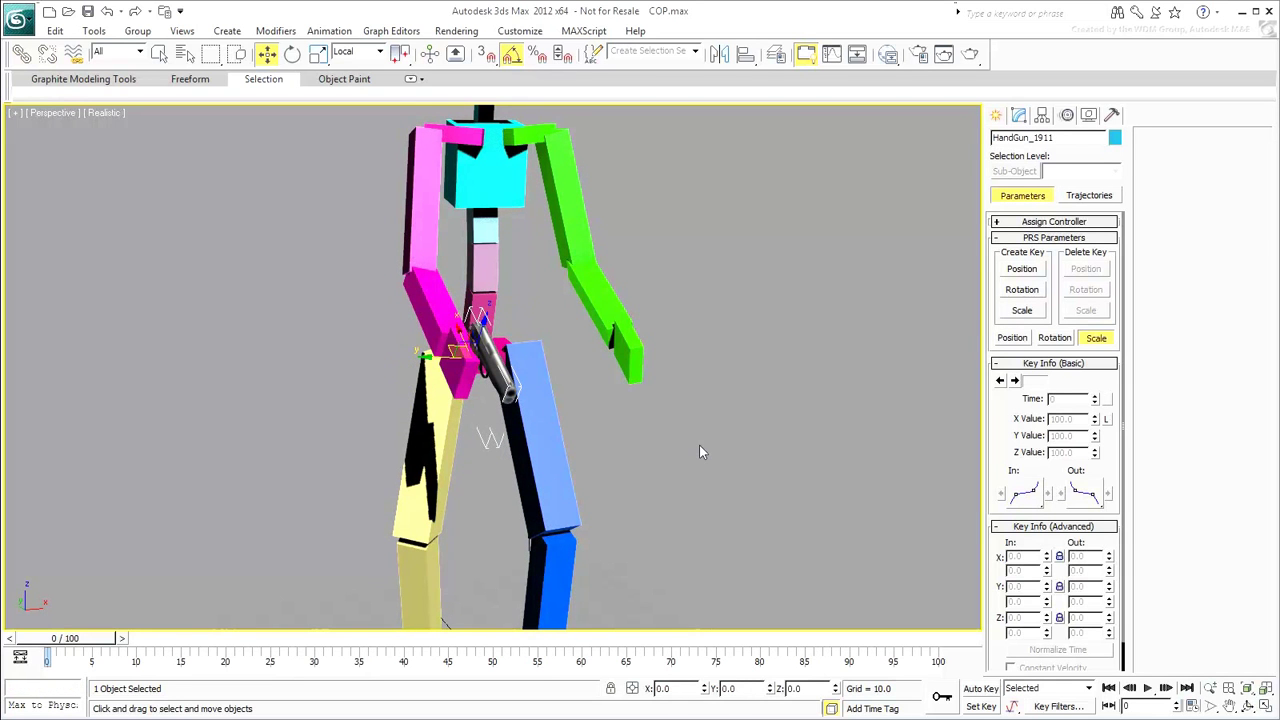
Step: Create an IK target for the right arm, select it and move it to the palm
left_click(412, 230)
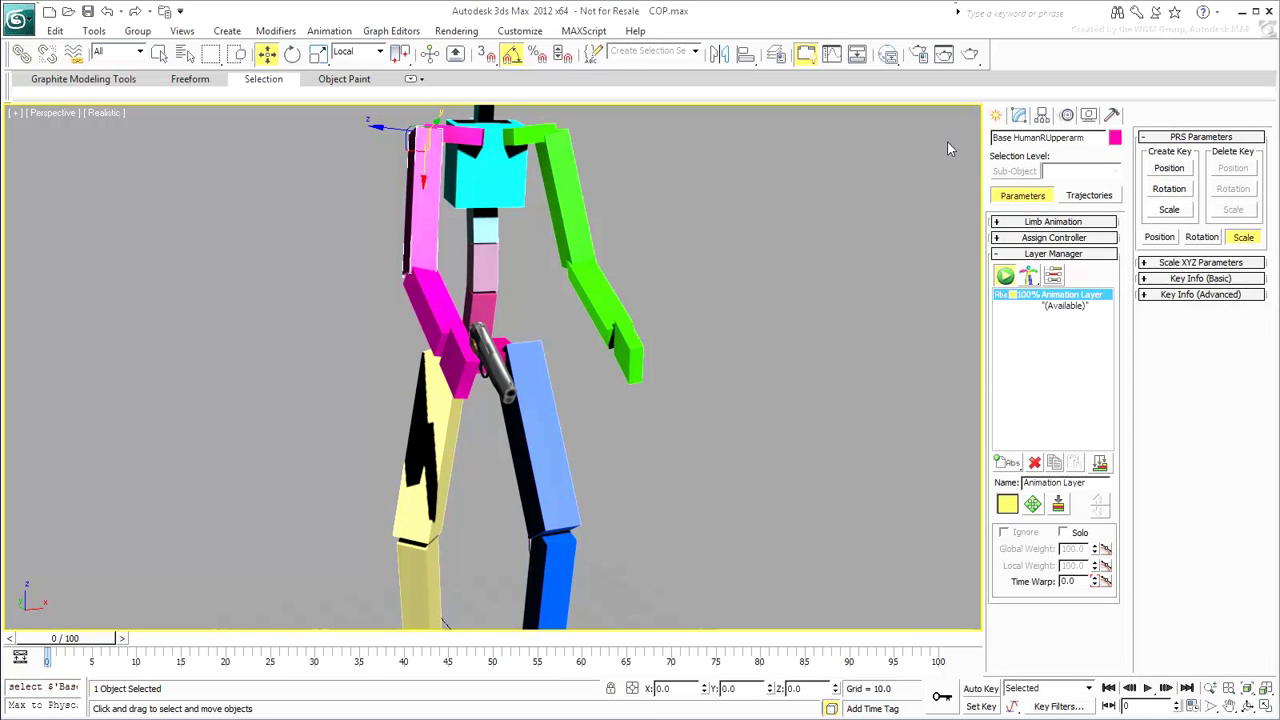
left_click(1056, 221)
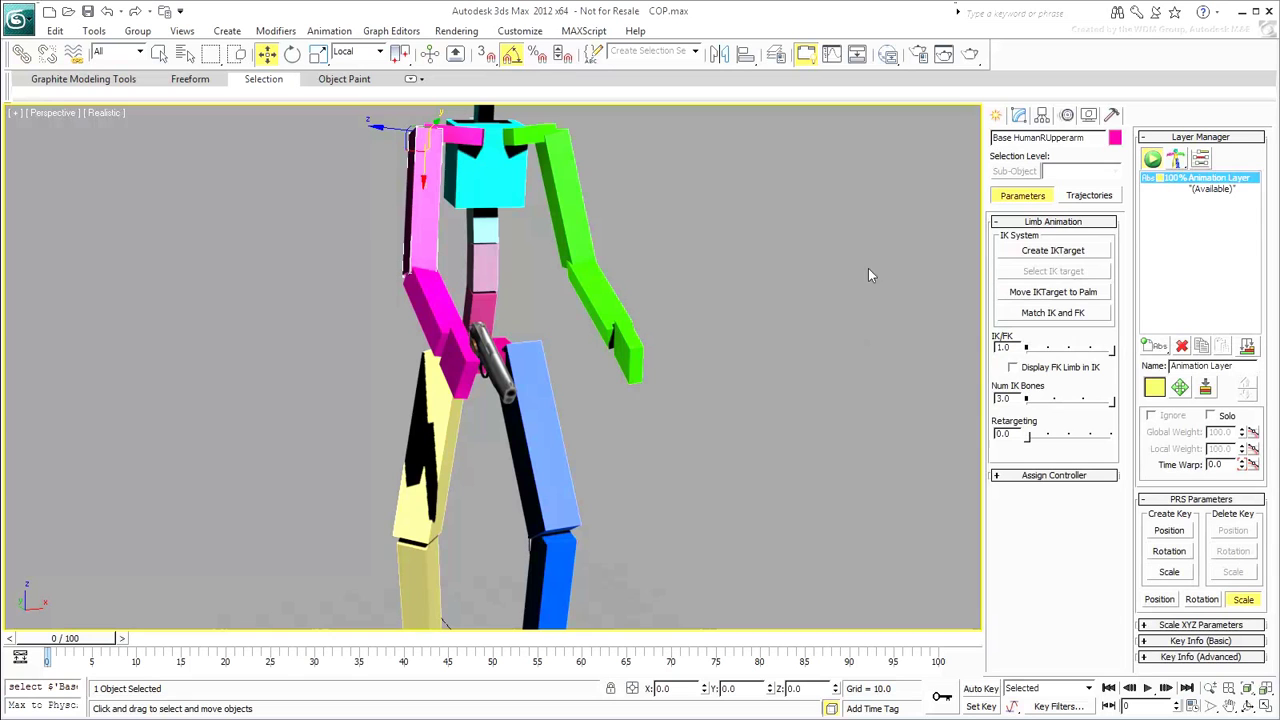
left_click(1040, 250)
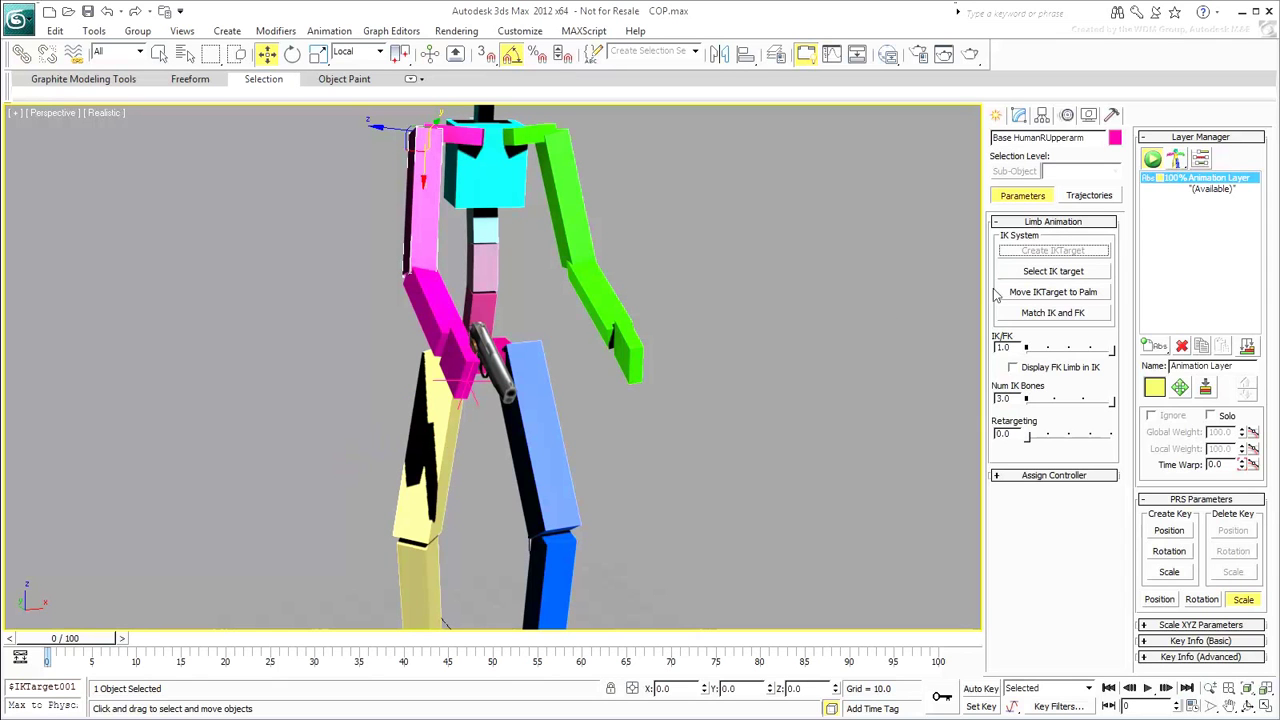
left_click(1037, 273)
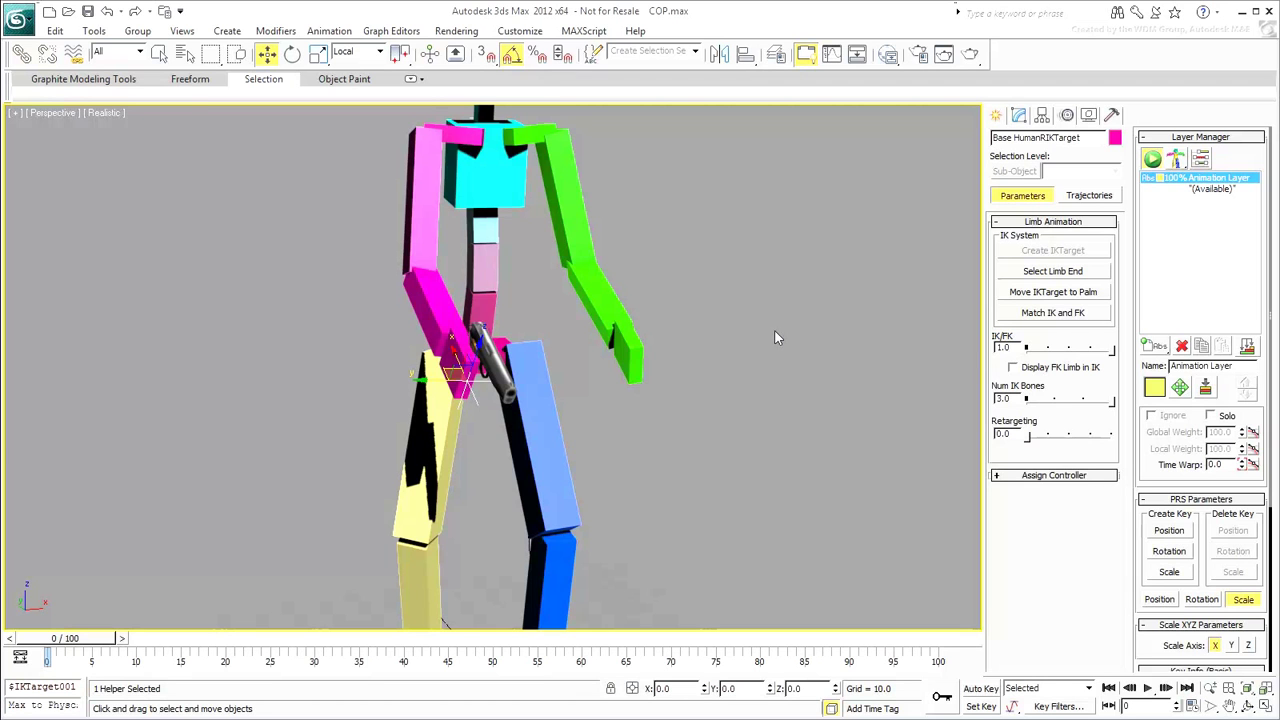
left_click(1053, 292)
Step: Set the right arm's IK/FK value to 0.0, testing the IK target's effect on the arm before and after the change
mouse_move(457, 370)
left_mouse_down()
mouse_move(516, 328)
mouse_move(530, 398)
mouse_move(478, 365)
left_mouse_up()
right_click(478, 365)
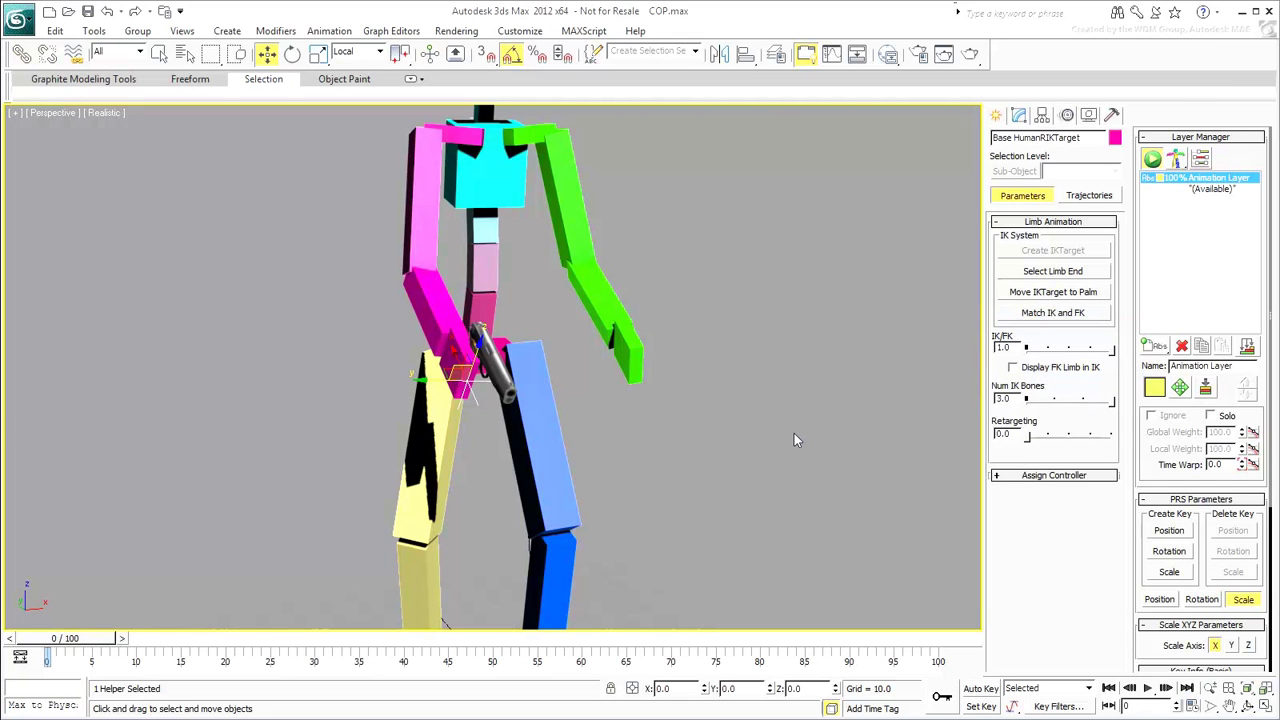
left_click_drag(1111, 348, 1005, 353)
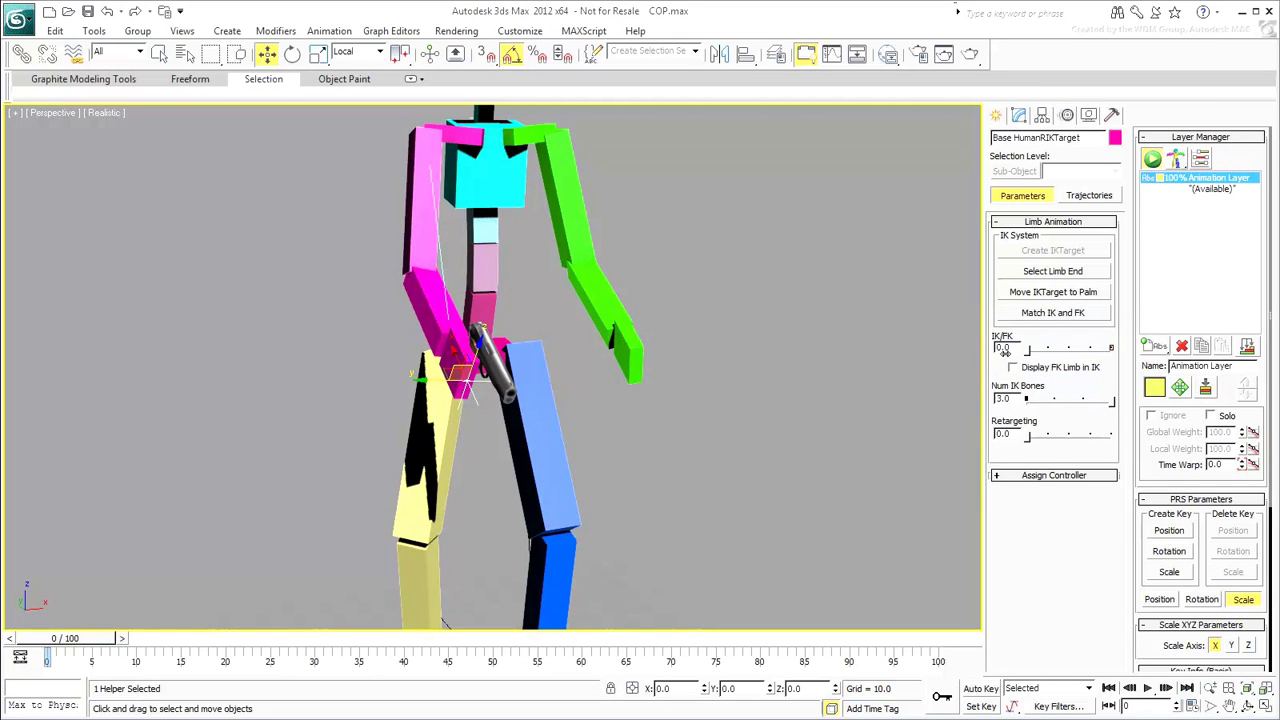
mouse_move(455, 370)
left_mouse_down()
mouse_move(465, 300)
mouse_move(458, 372)
left_mouse_up()
right_click(458, 372)
Step: Assign a Link Constraint controller to the Animation Layer transform of the right arm's IK target
left_click(1031, 476)
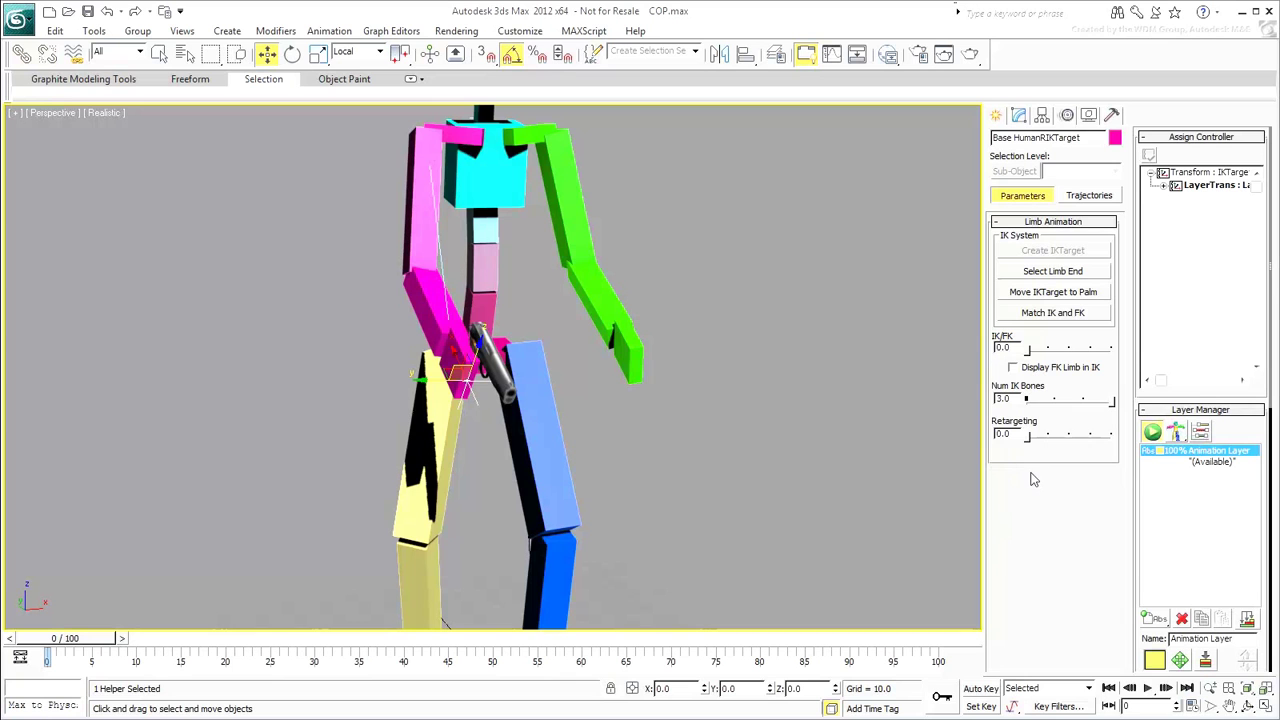
left_click(1163, 186)
left_click_drag(1161, 381, 1177, 384)
left_click(1192, 198)
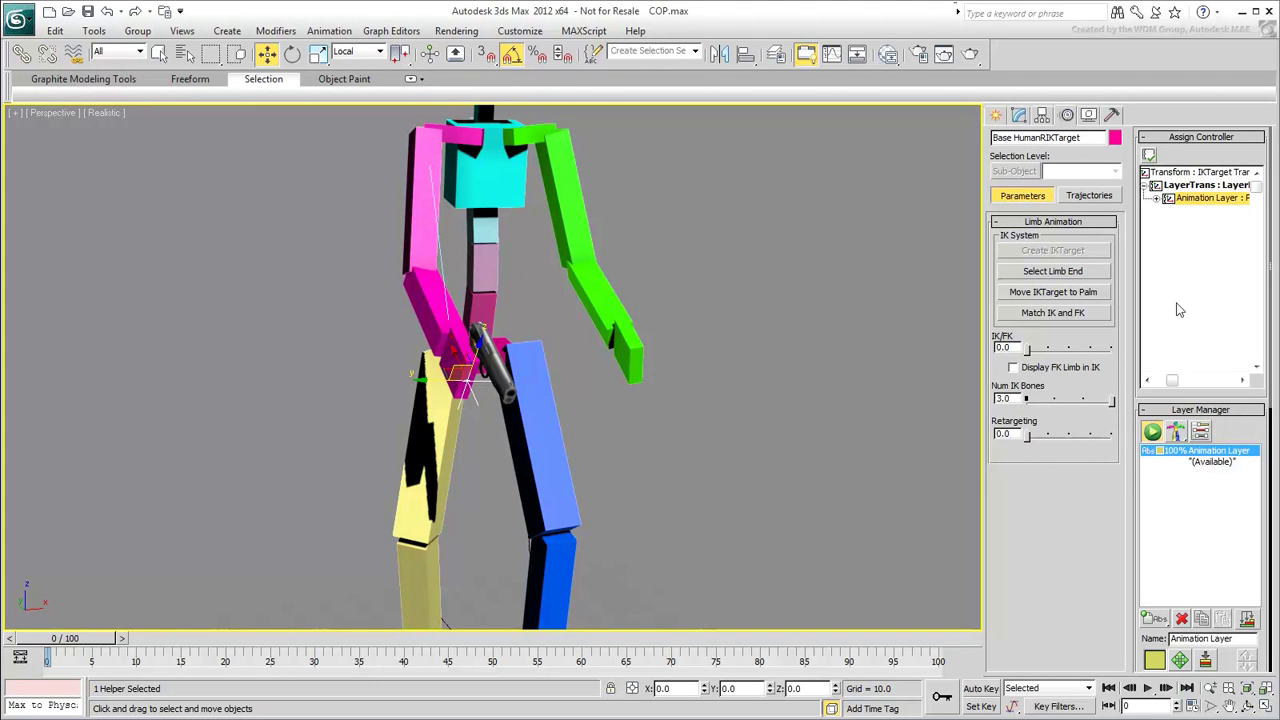
left_click(1148, 158)
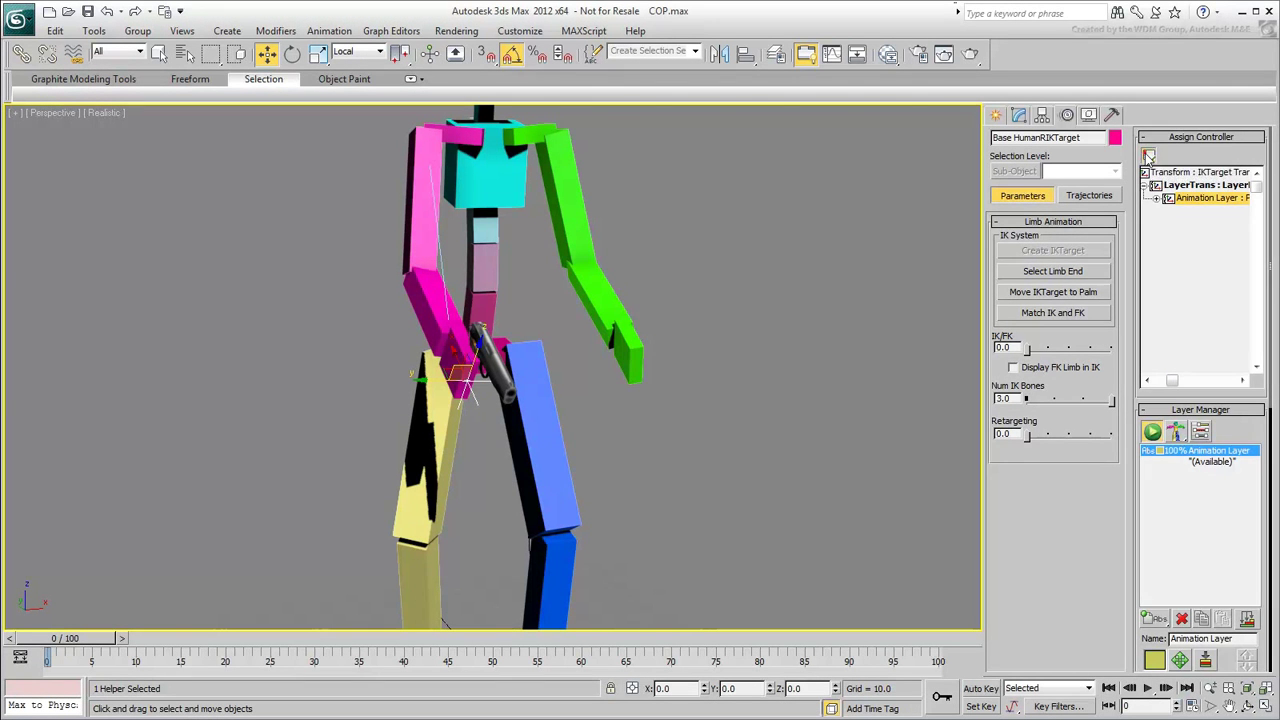
left_click(595, 275)
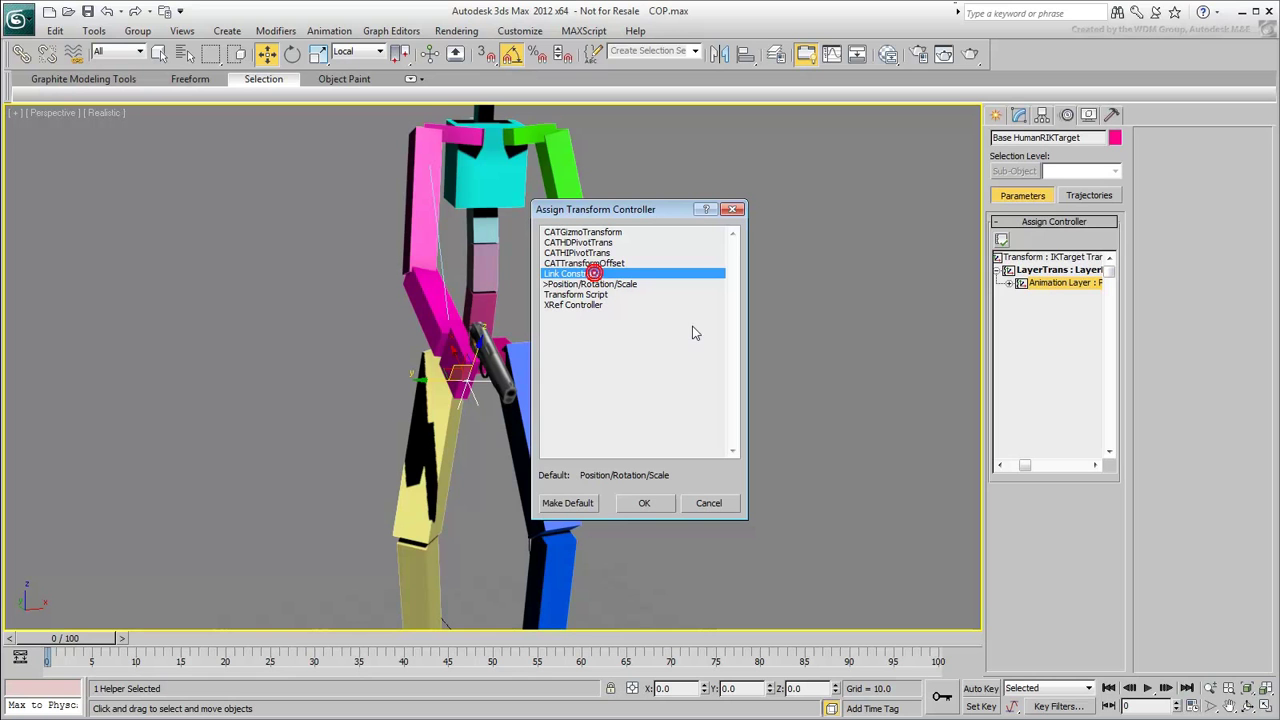
left_click(645, 505)
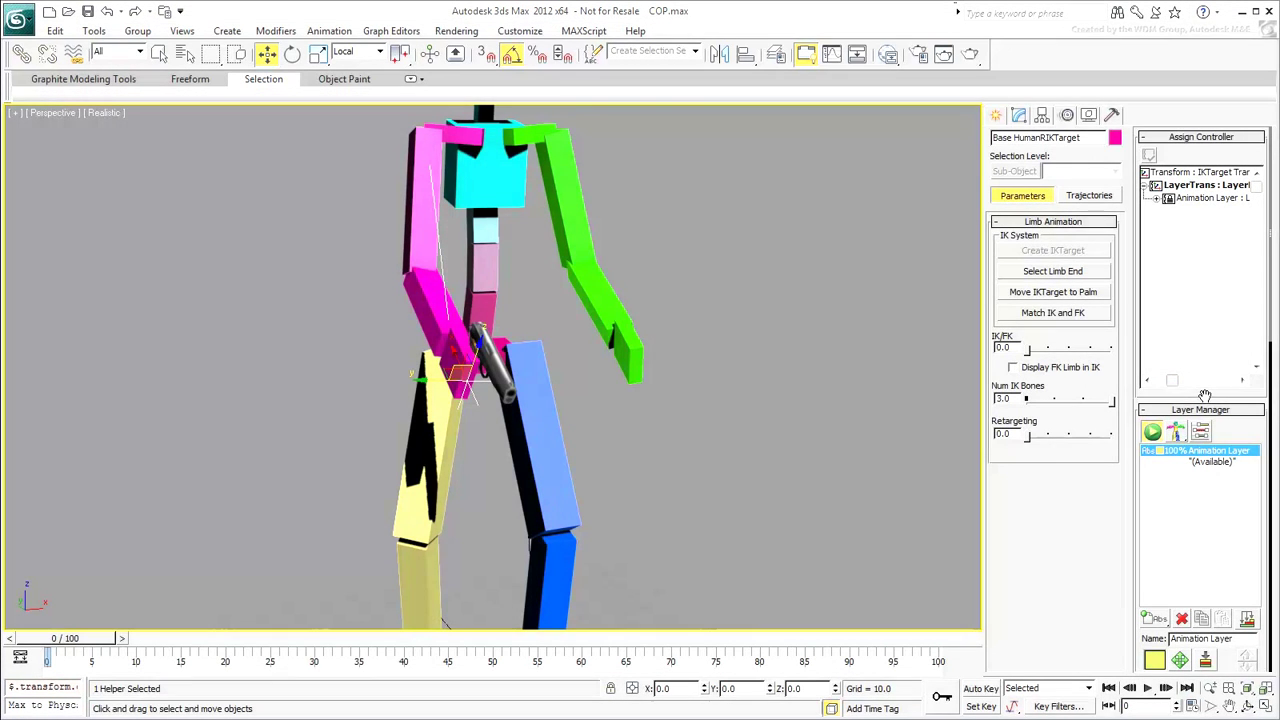
Step: Add the HandGun_1911 object as the Link Constraint target for the right arm's IK target at frame 0
left_click_drag(1207, 410, 1255, 81)
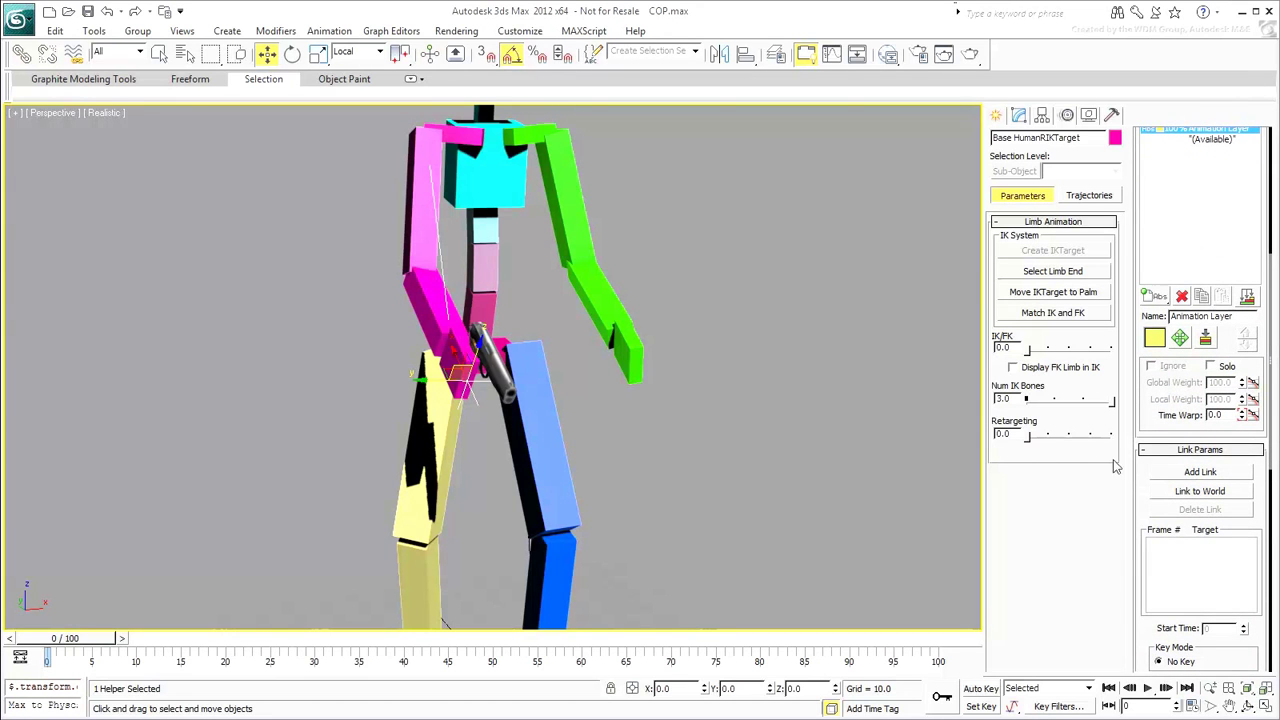
left_click(1190, 474)
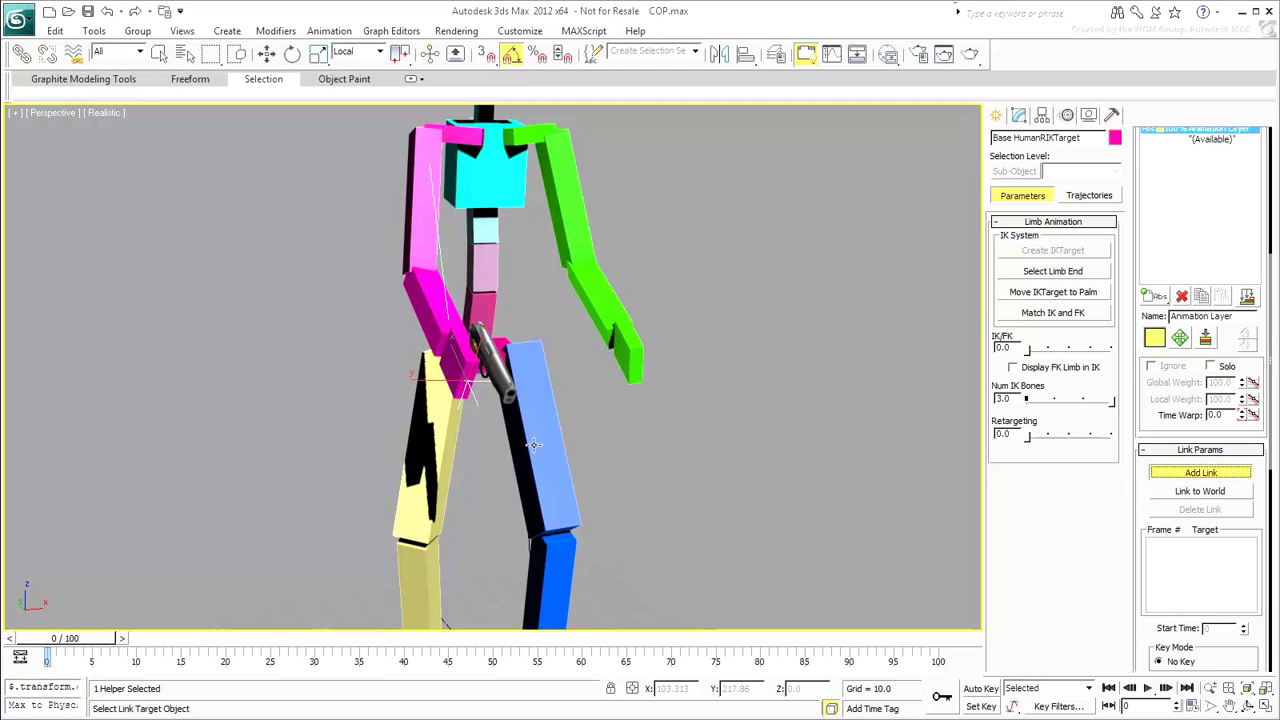
left_click(500, 386)
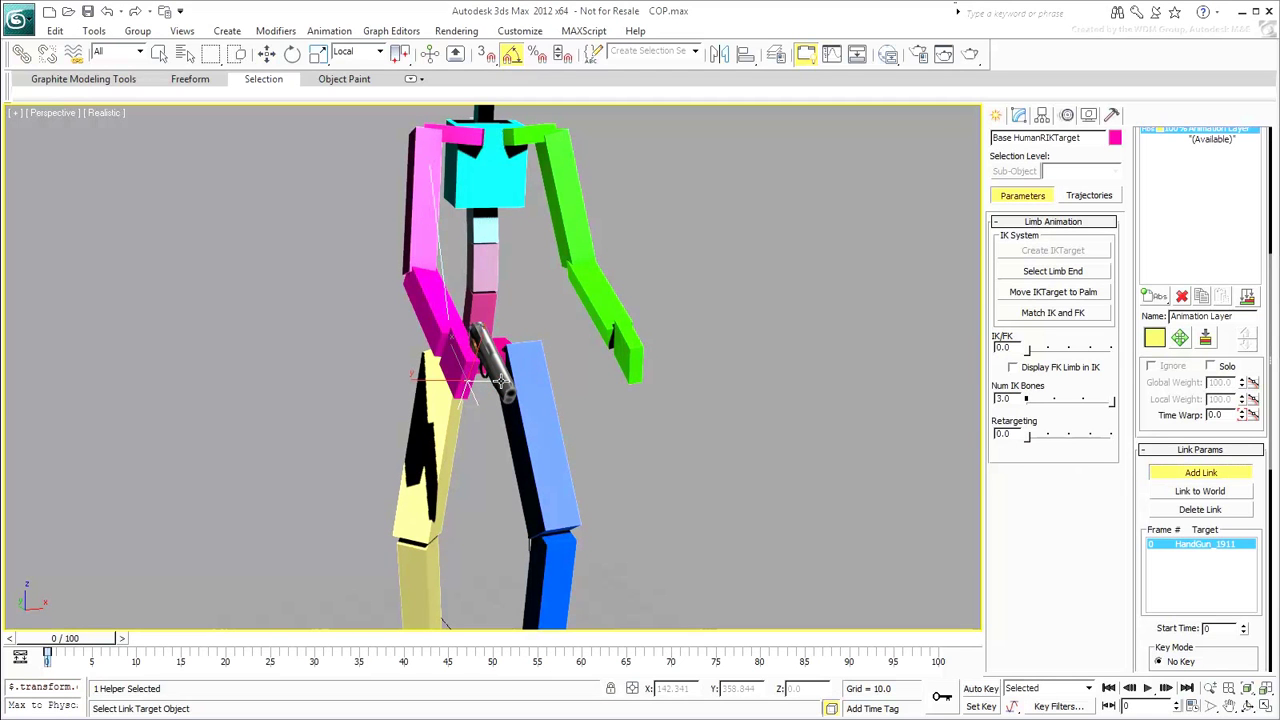
left_click(1198, 474)
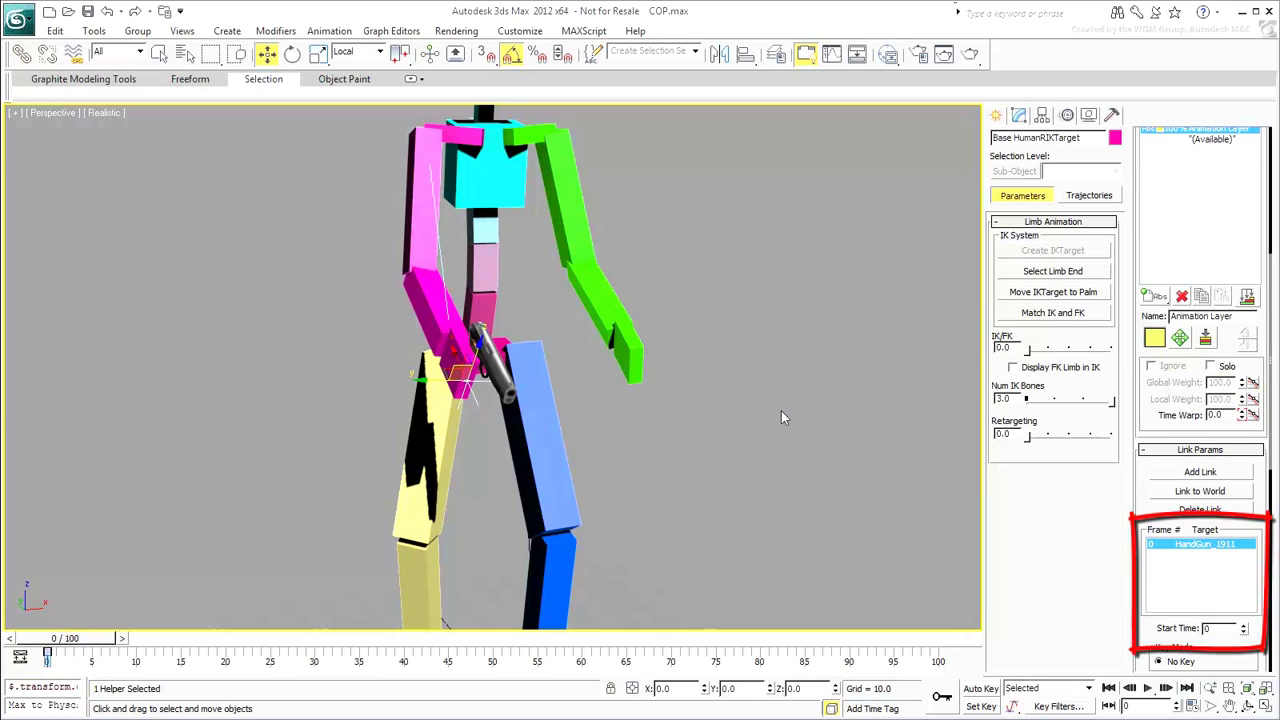
Step: Select the handgun, then move and rotate it to test how the linked right arm follows
left_click(498, 379)
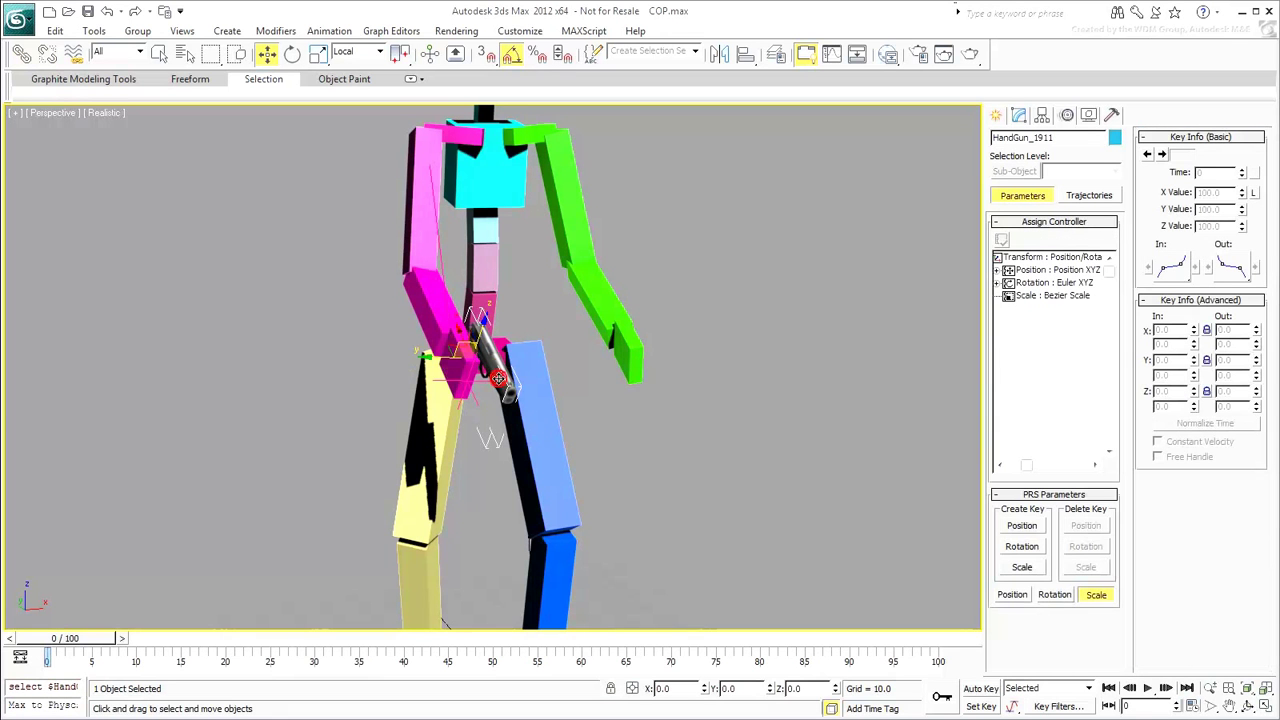
left_click_drag(498, 379, 451, 343)
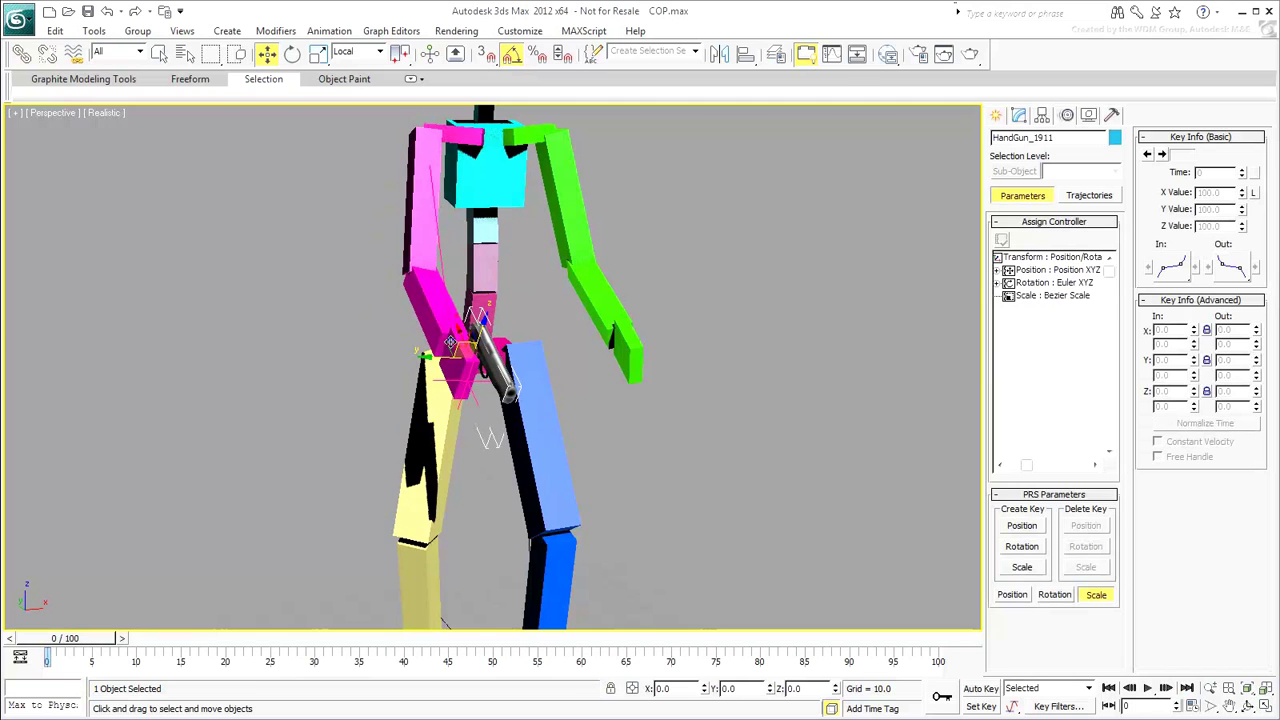
middle_click_drag(799, 430, 541, 410, "alt")
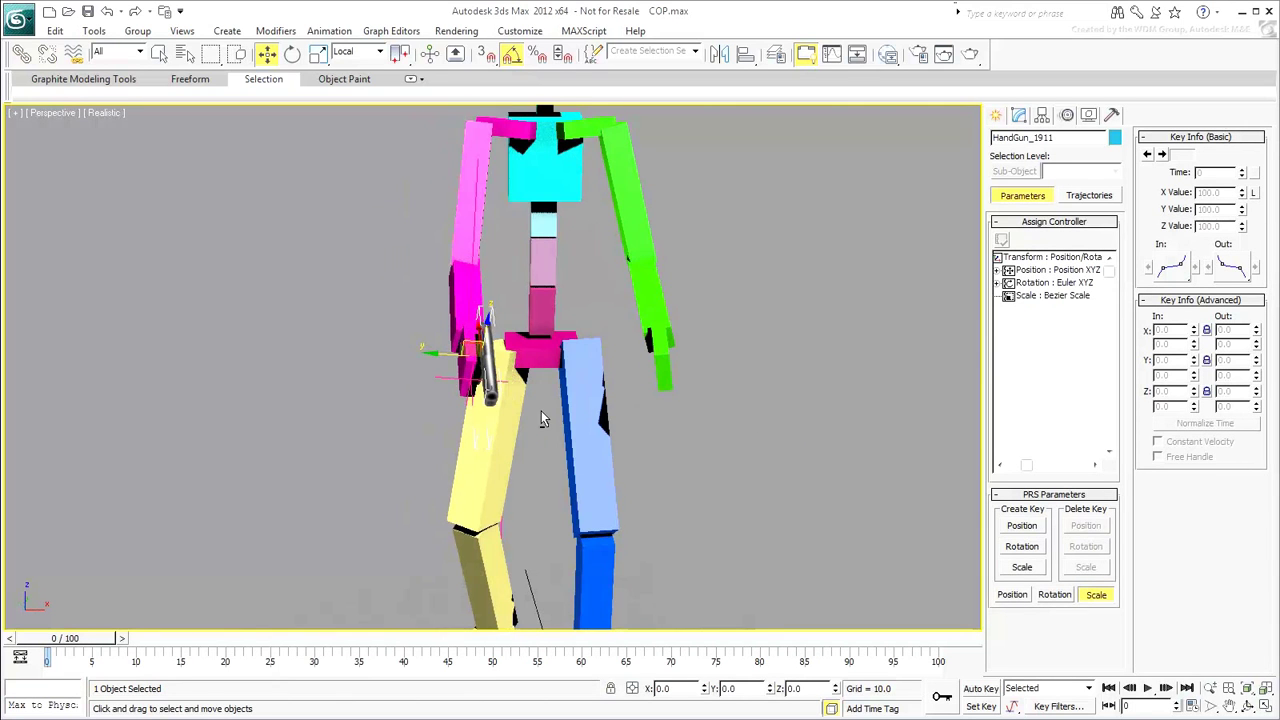
right_click(508, 386)
left_click(531, 403)
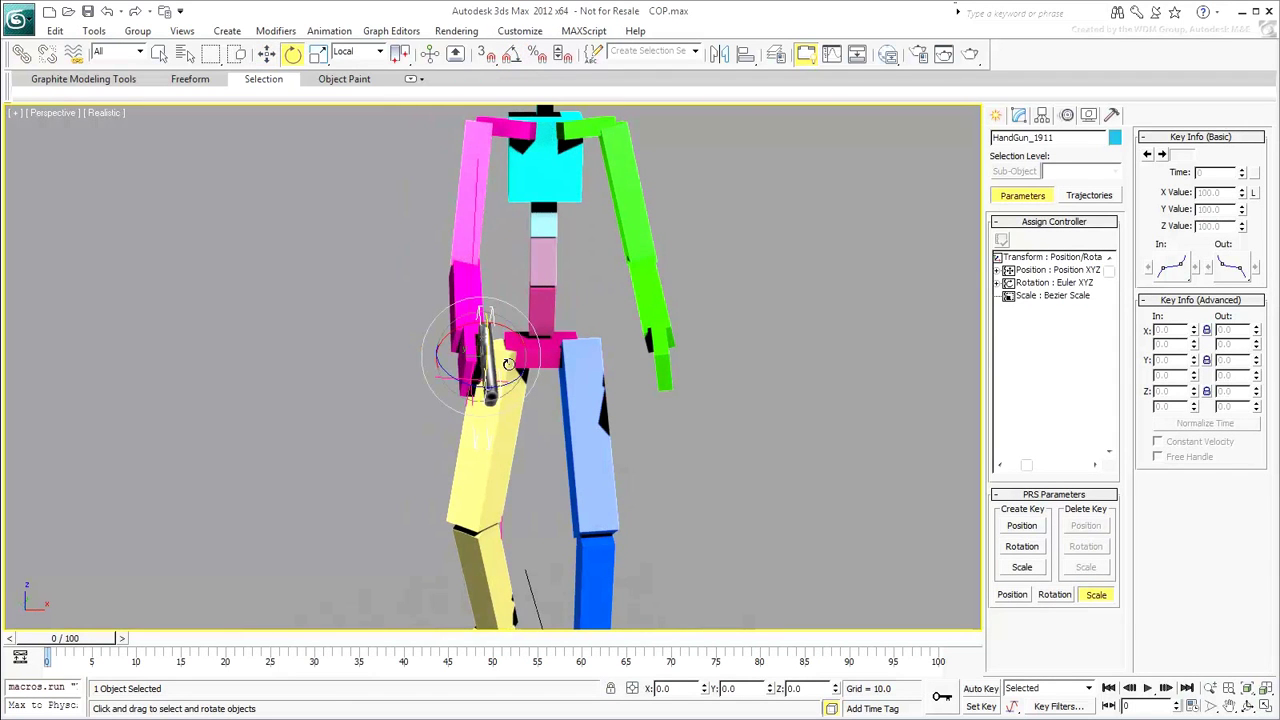
Step: Select the left palm and move it in the Screen coordinate system across the body toward the handgun
left_click(662, 350)
right_click(662, 355)
left_click(684, 364)
left_click(357, 53)
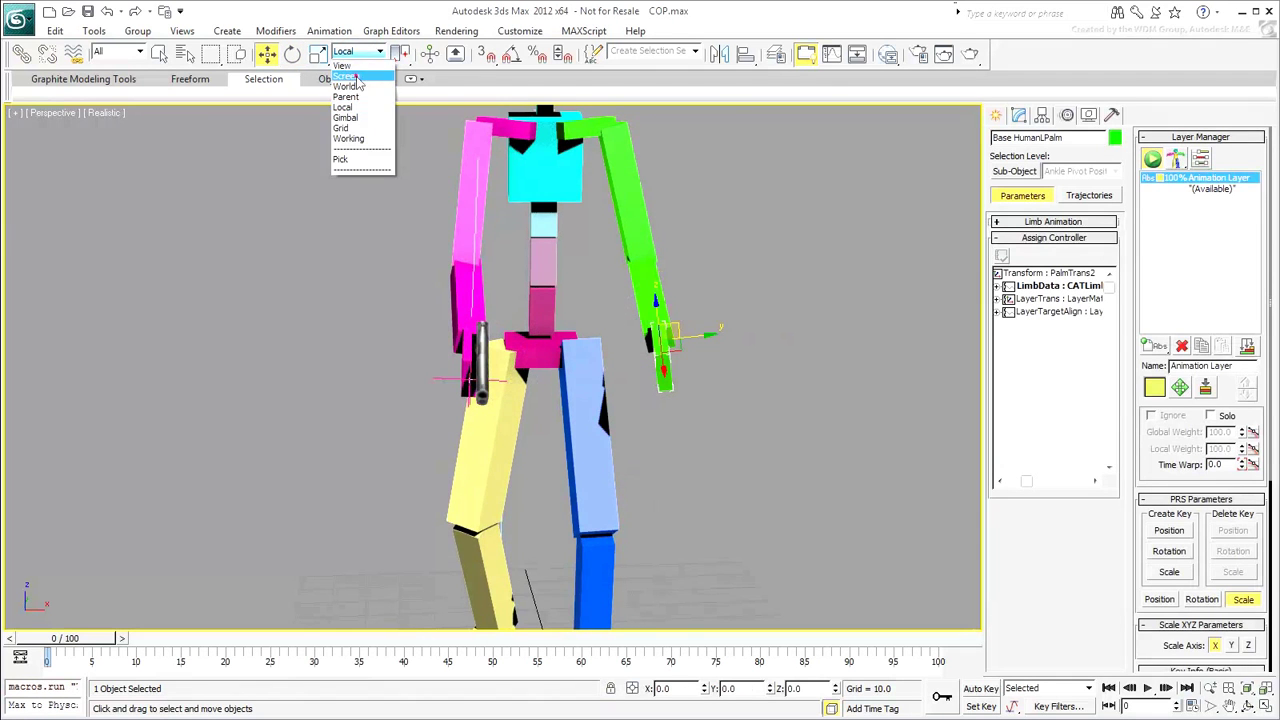
left_click(351, 78)
middle_click_drag(628, 398, 640, 362, "alt")
left_click_drag(681, 327, 542, 326)
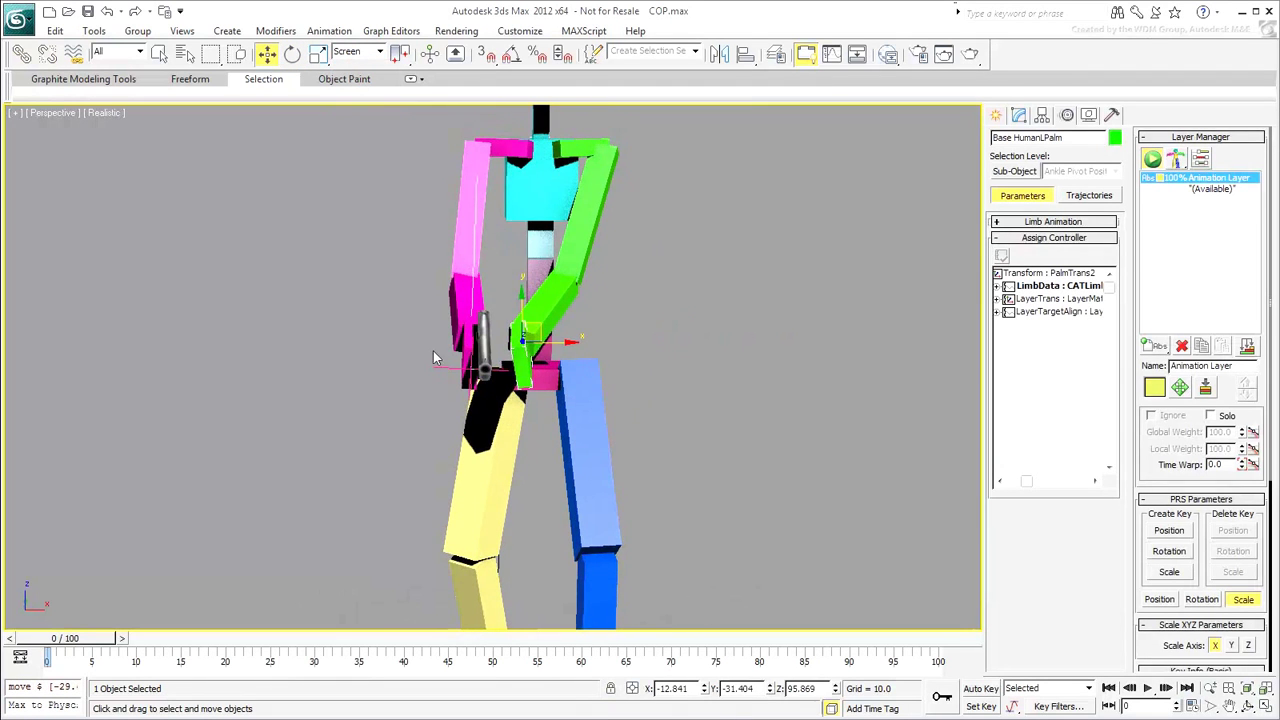
Step: Move the handgun slightly toward the left palm in the Screen coordinate system
left_click(484, 343)
left_click_drag(486, 343, 503, 346)
middle_click_drag(503, 346, 541, 371, "alt")
Step: Rotate the left palm and move it forward so that the hand rests beside the handgun's grip
right_click(541, 371)
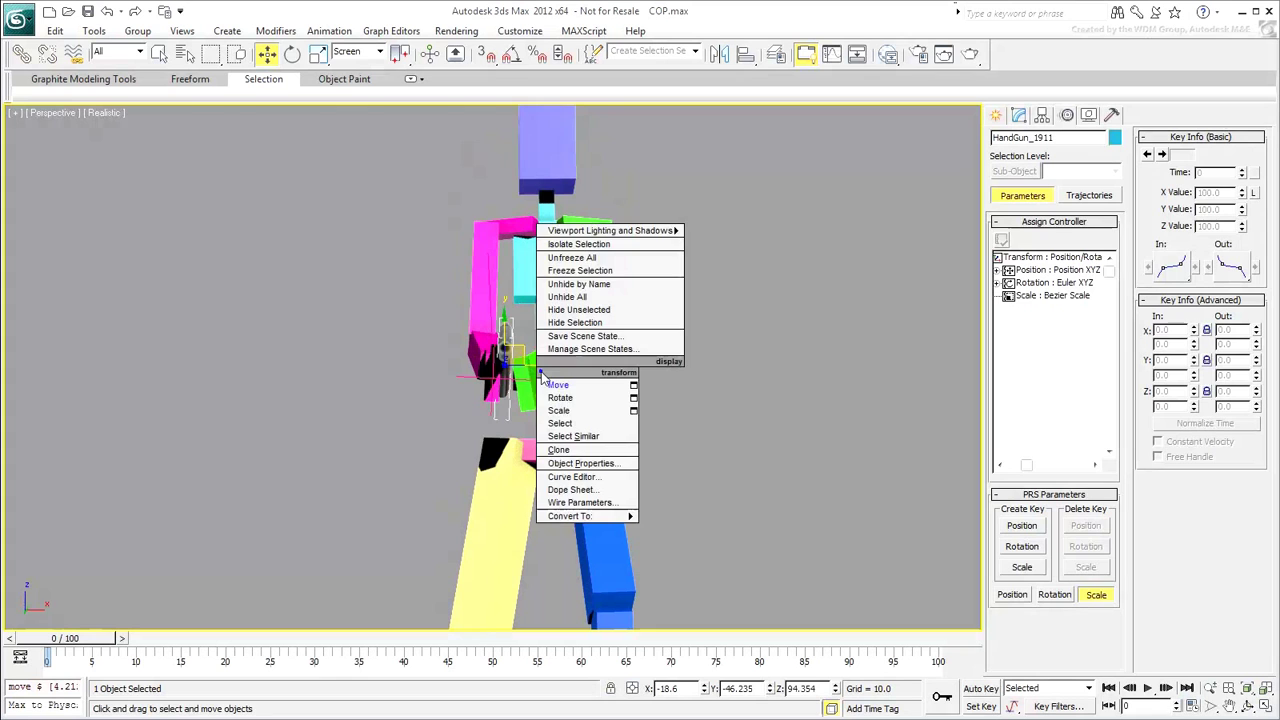
left_click(560, 397)
left_click(528, 385)
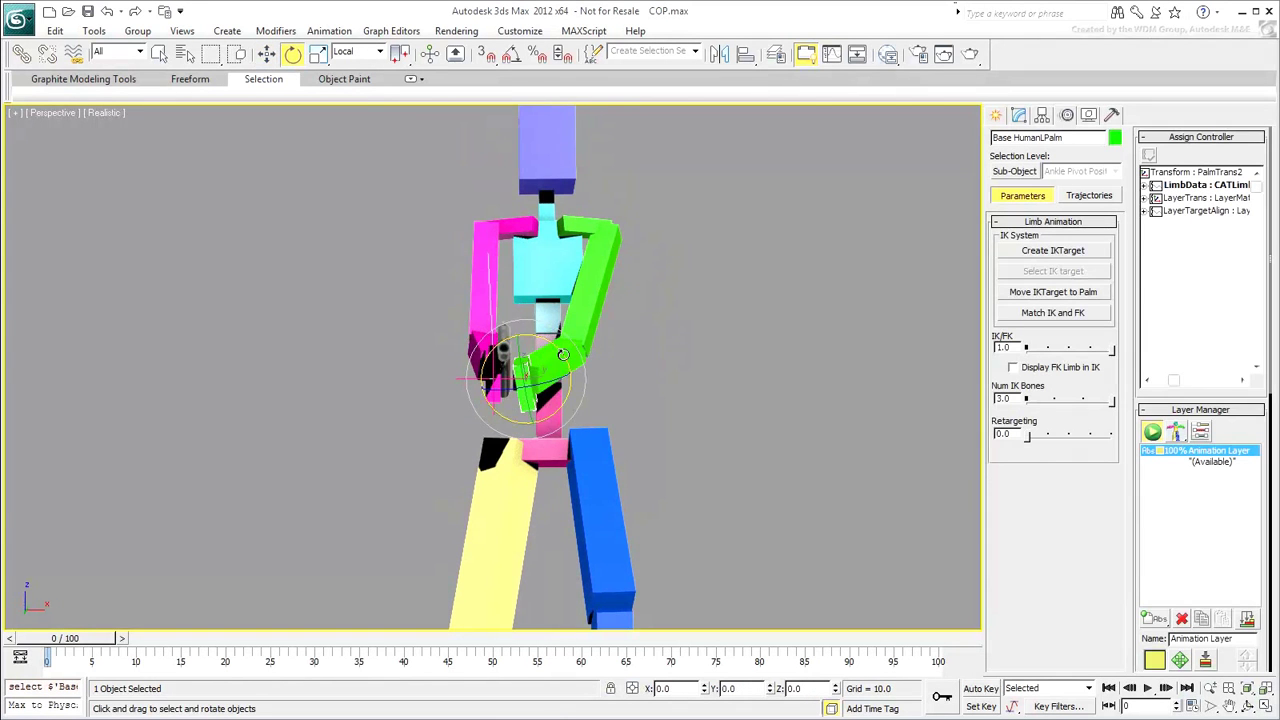
left_click_drag(557, 356, 564, 376)
middle_click_drag(564, 376, 434, 400, "alt")
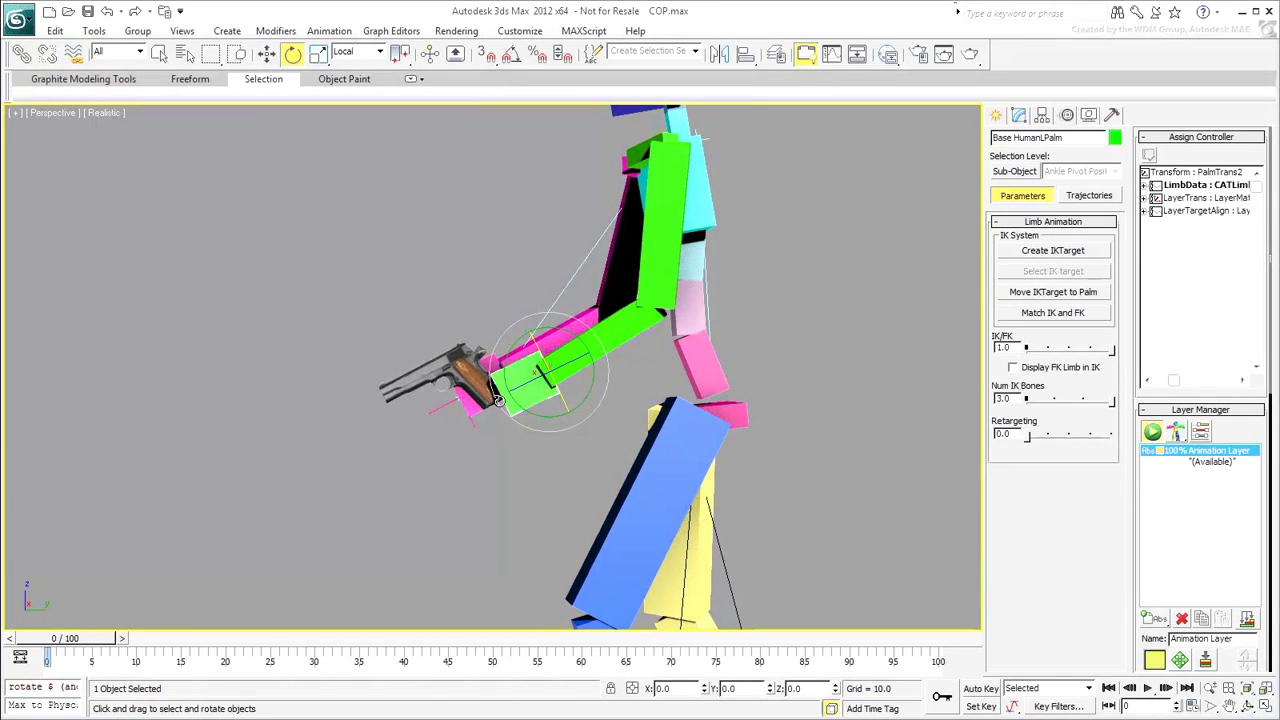
key("w")
left_click_drag(548, 354, 537, 375)
key("shift+z")
middle_click_drag(541, 424, 643, 429, "alt")
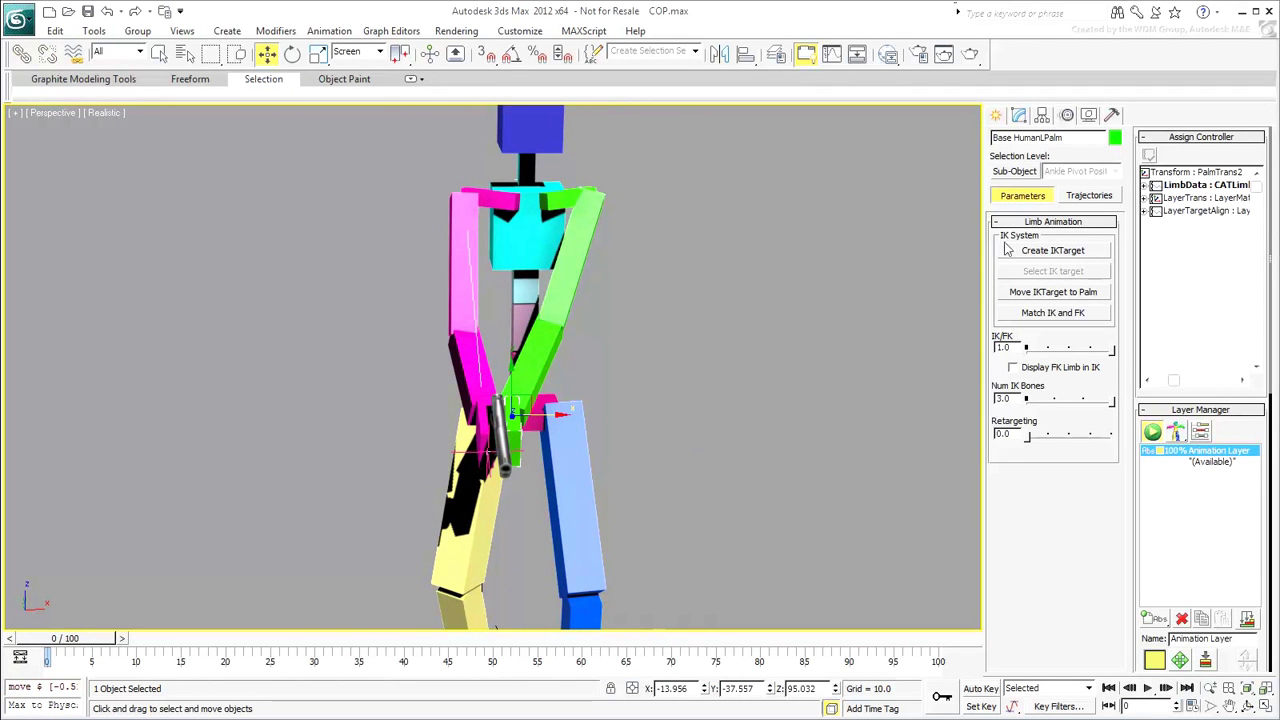
Step: Create an IK target for the left arm, select and move it to the palm, and set the IK/FK value to 0.0
left_click(1047, 253)
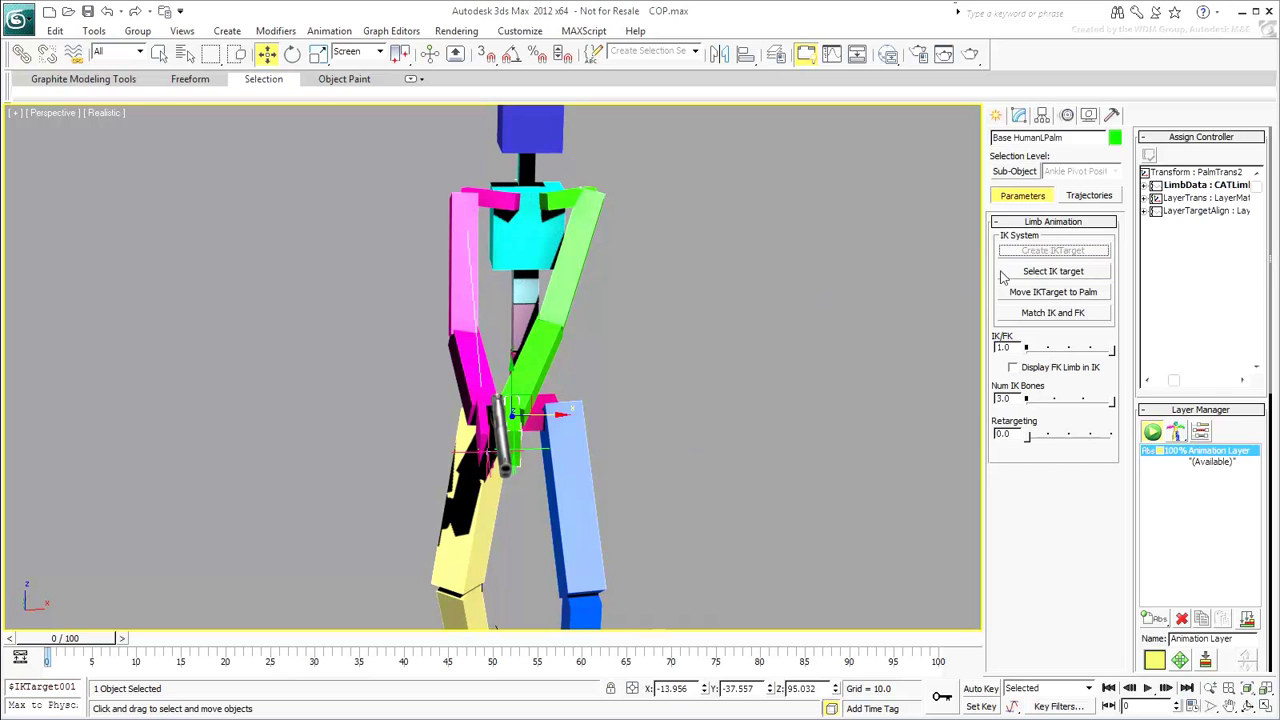
left_click(1020, 273)
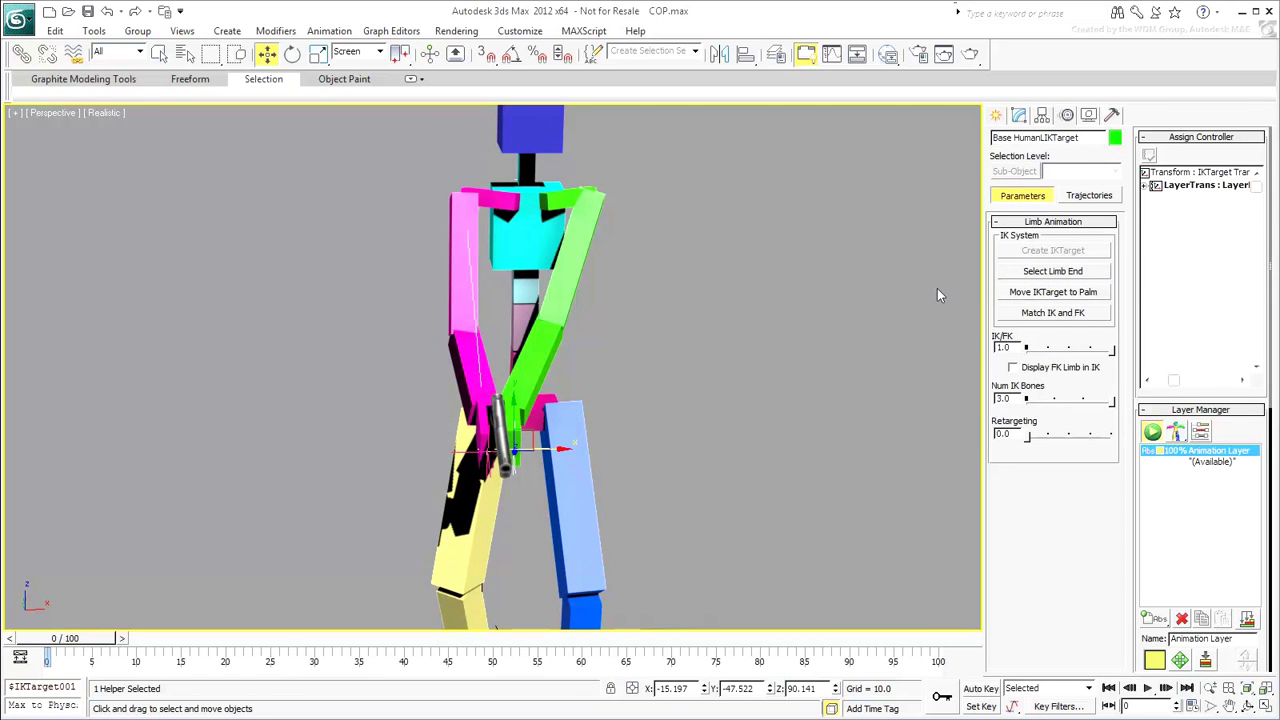
left_click(1050, 291)
left_click_drag(1112, 352, 1016, 352)
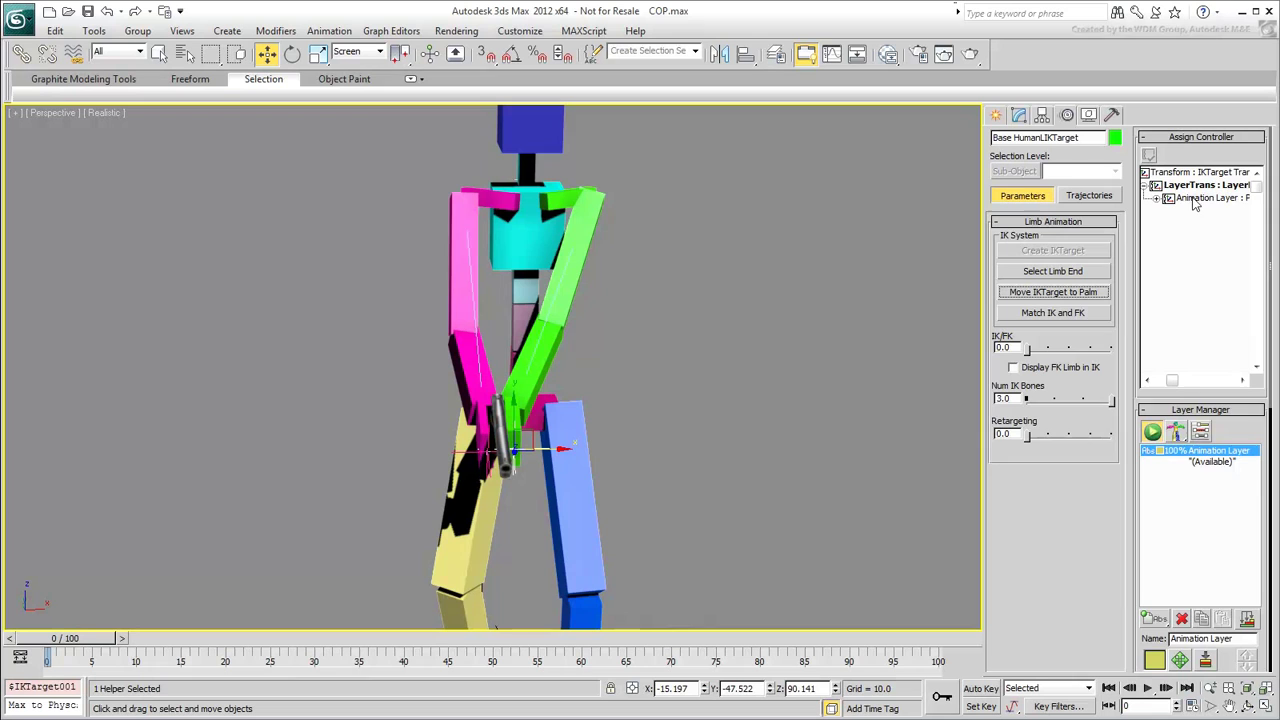
Step: Assign a Link Constraint controller to the Animation Layer transform of the left arm's IK target
left_click(1193, 199)
left_click(1149, 156)
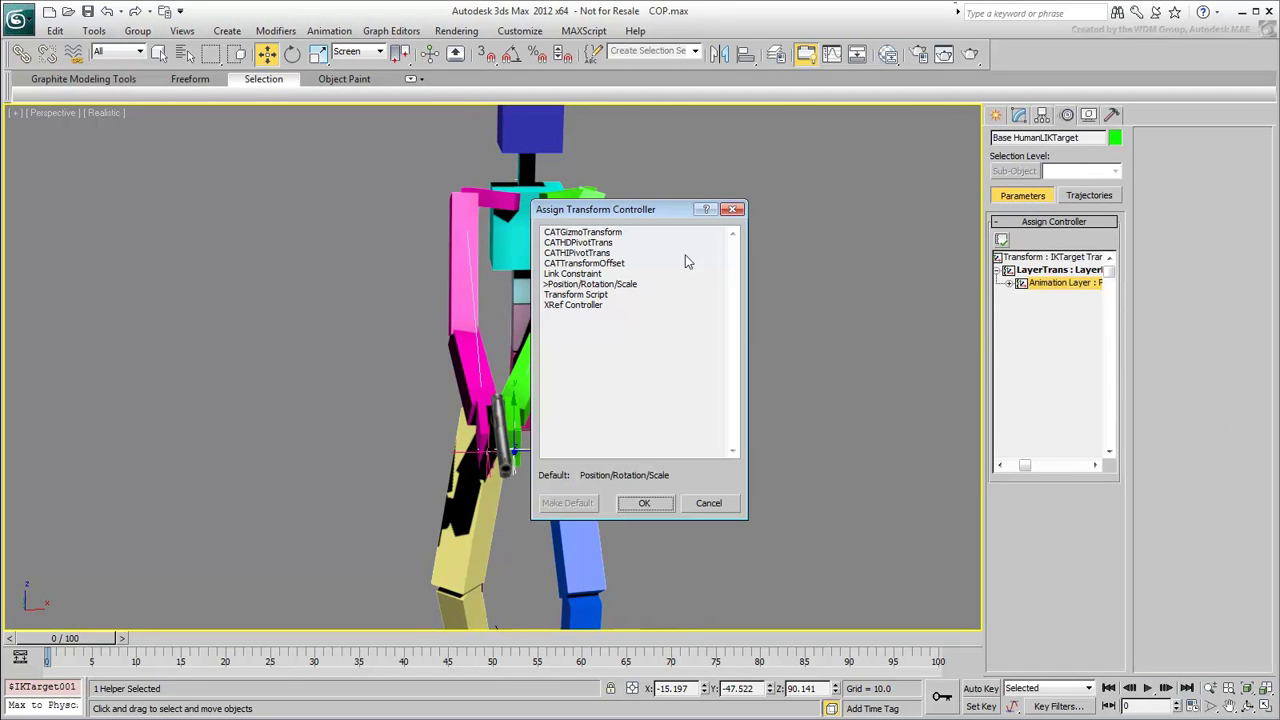
left_click(590, 274)
left_click(647, 502)
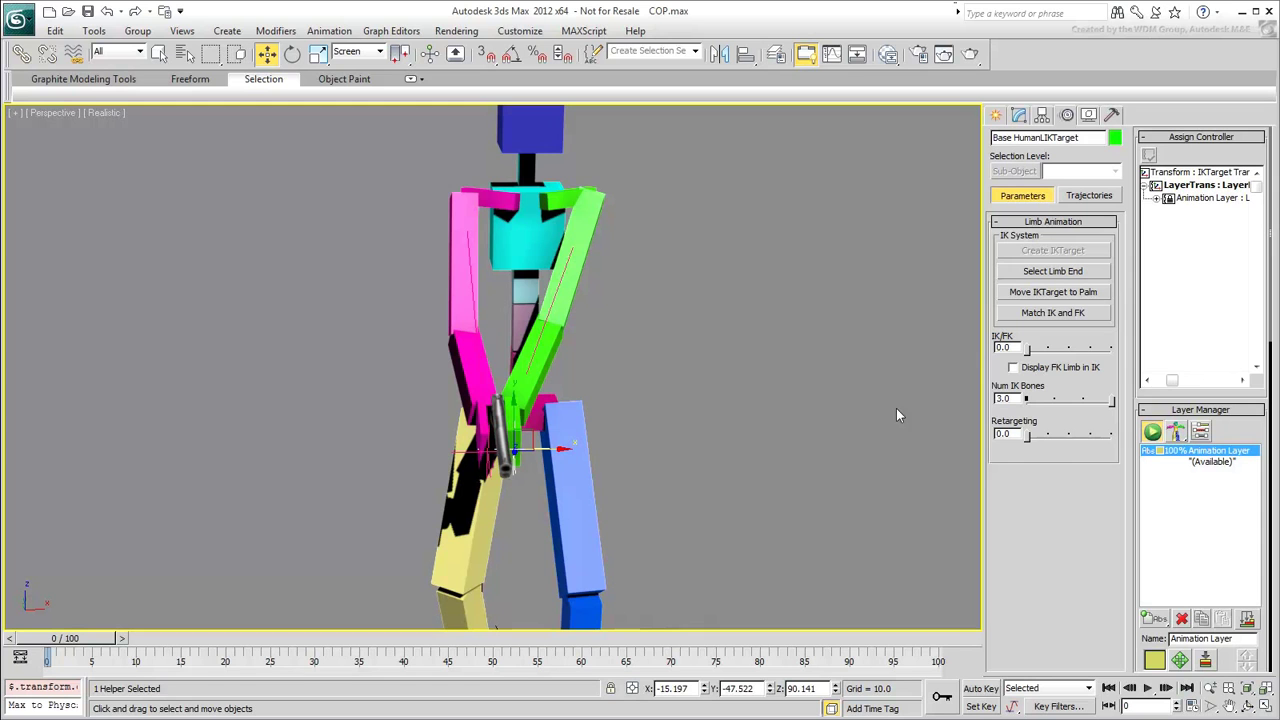
Step: Link the left arm's IK target to the HandGun_1911 object at frame 0
scroll(1240, 425, "down", 5)
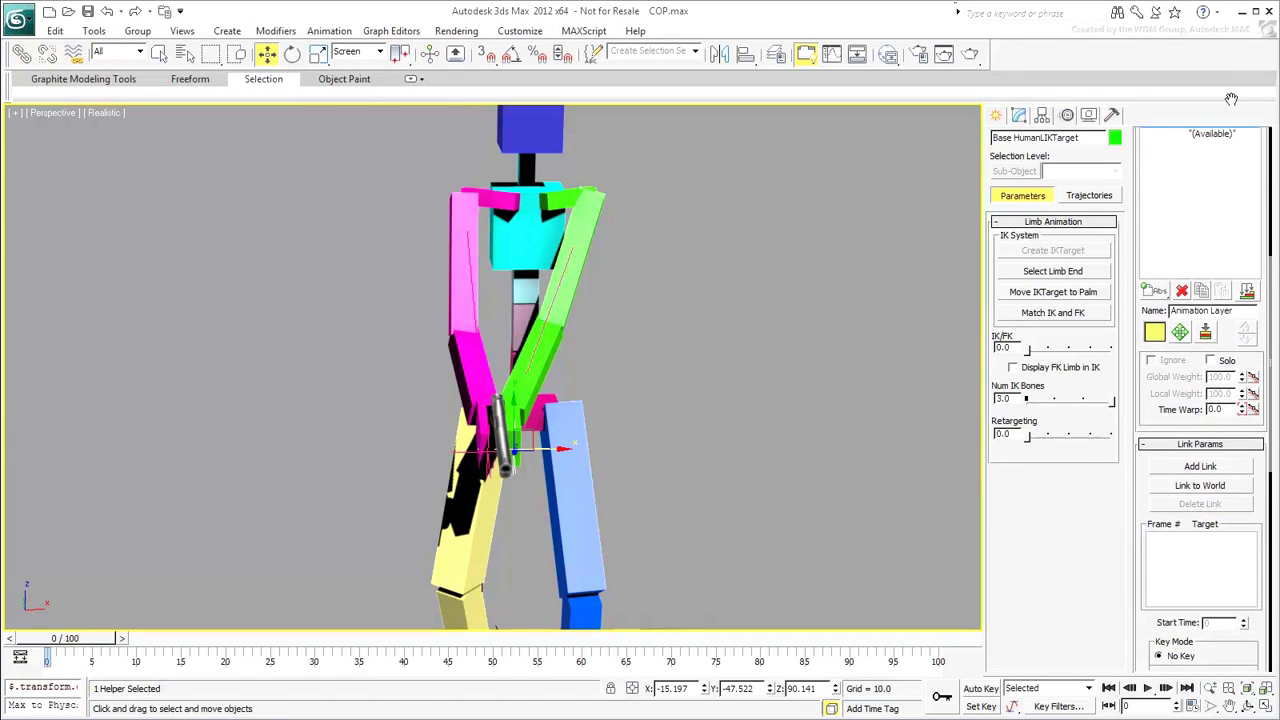
left_click(1208, 462)
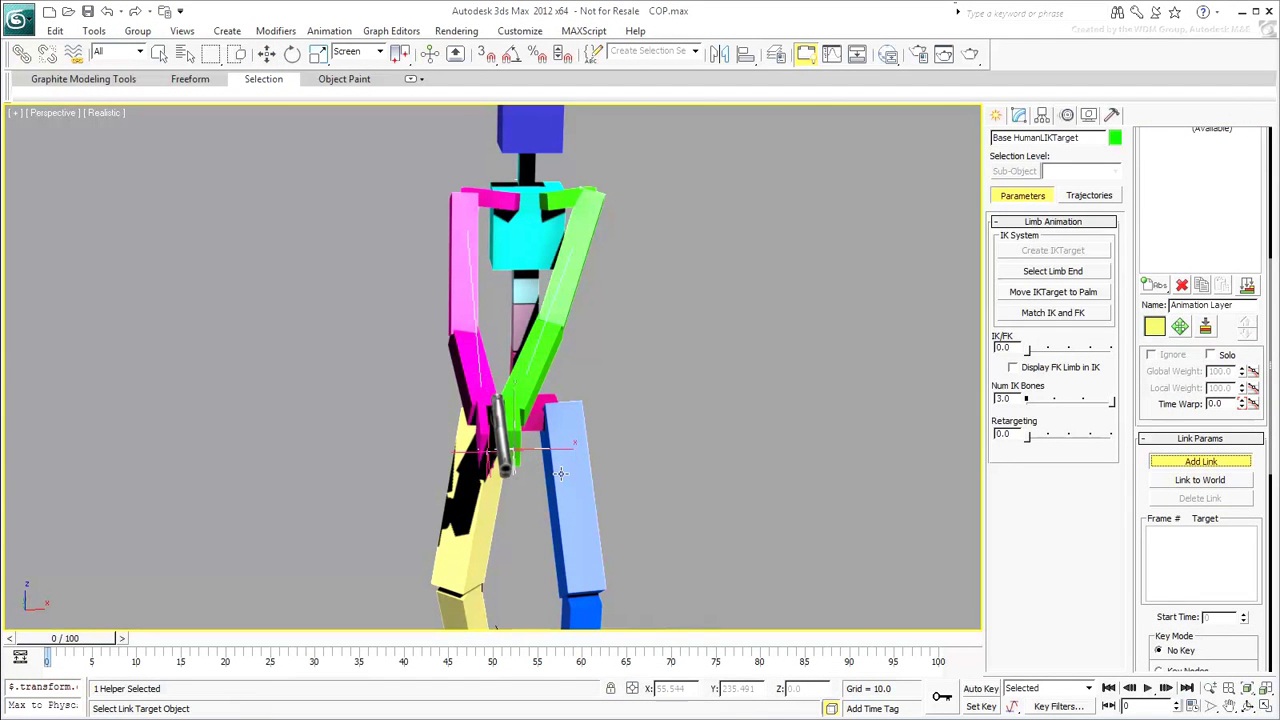
left_click(502, 456)
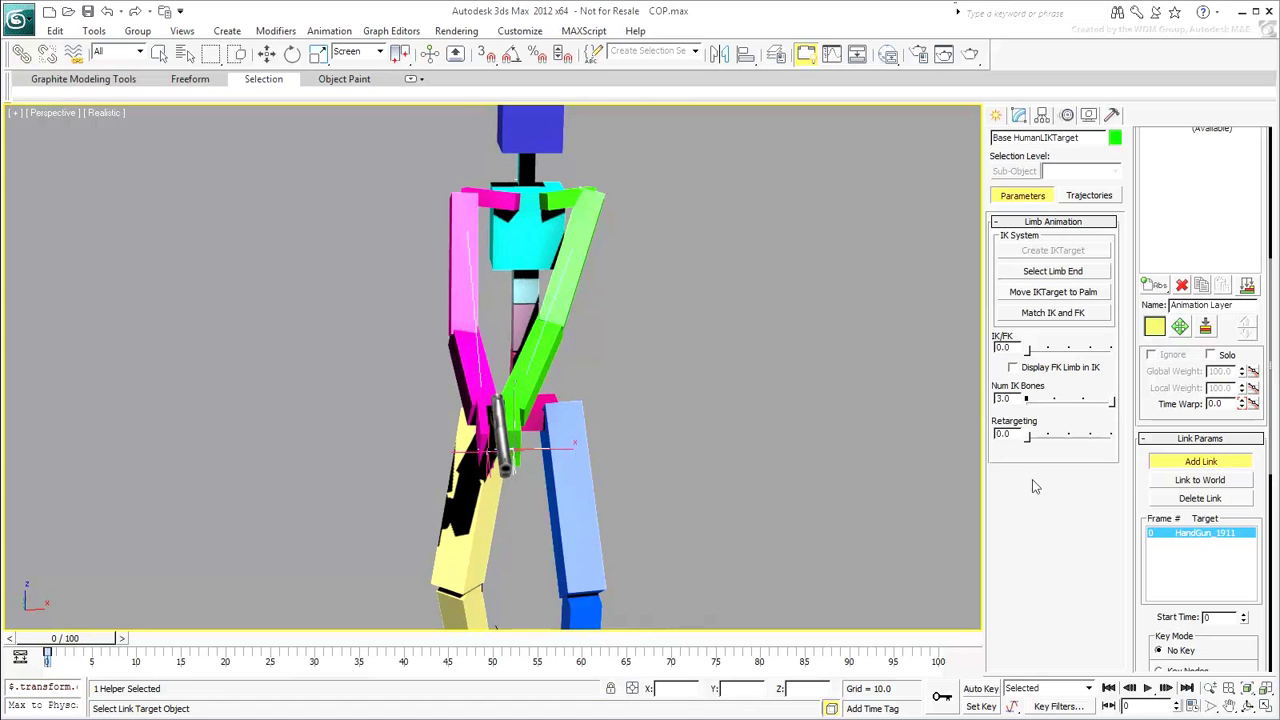
left_click(1219, 462)
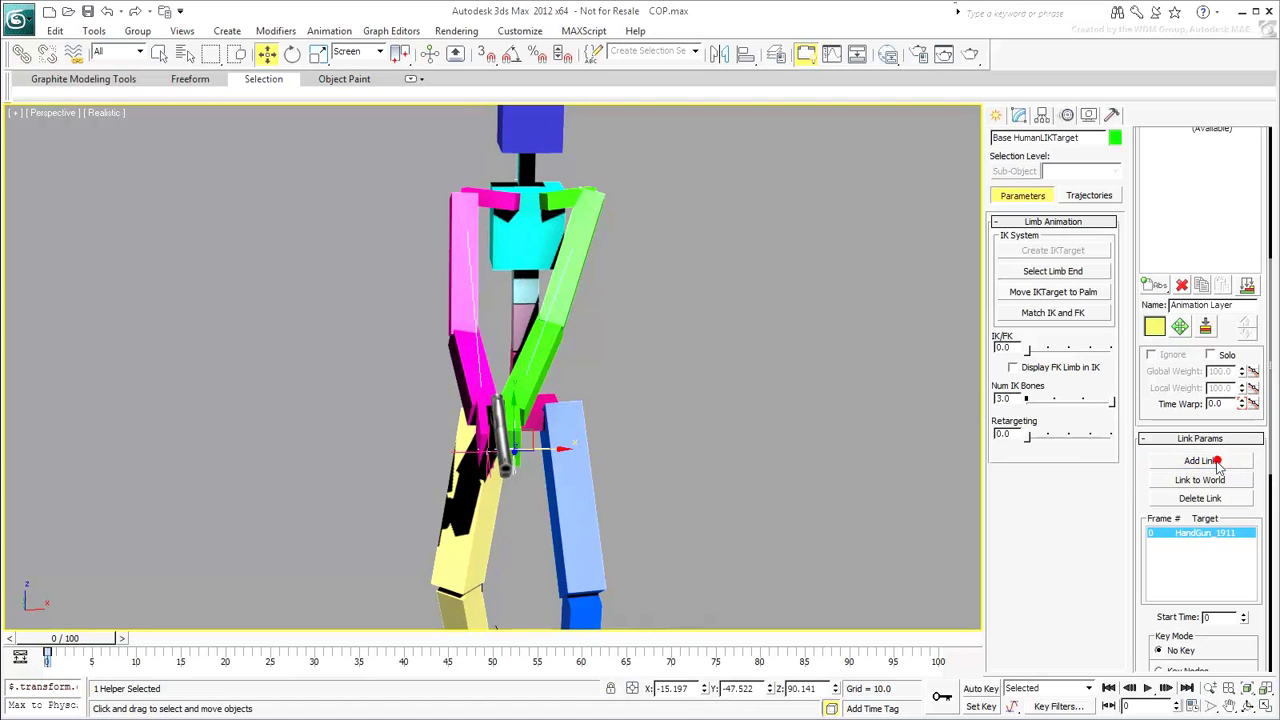
Step: Select the handgun and rotate it about its Local axes to test how both linked arms follow
left_click(503, 464)
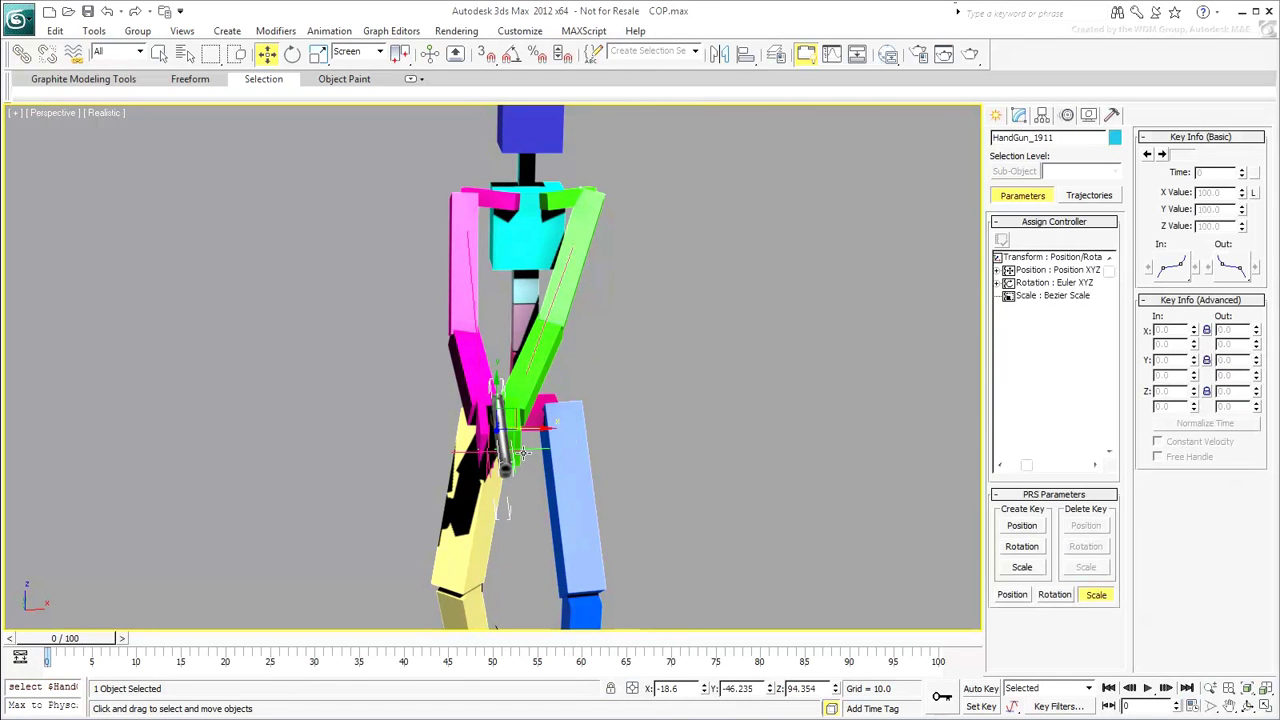
right_click(540, 473)
left_click(575, 490)
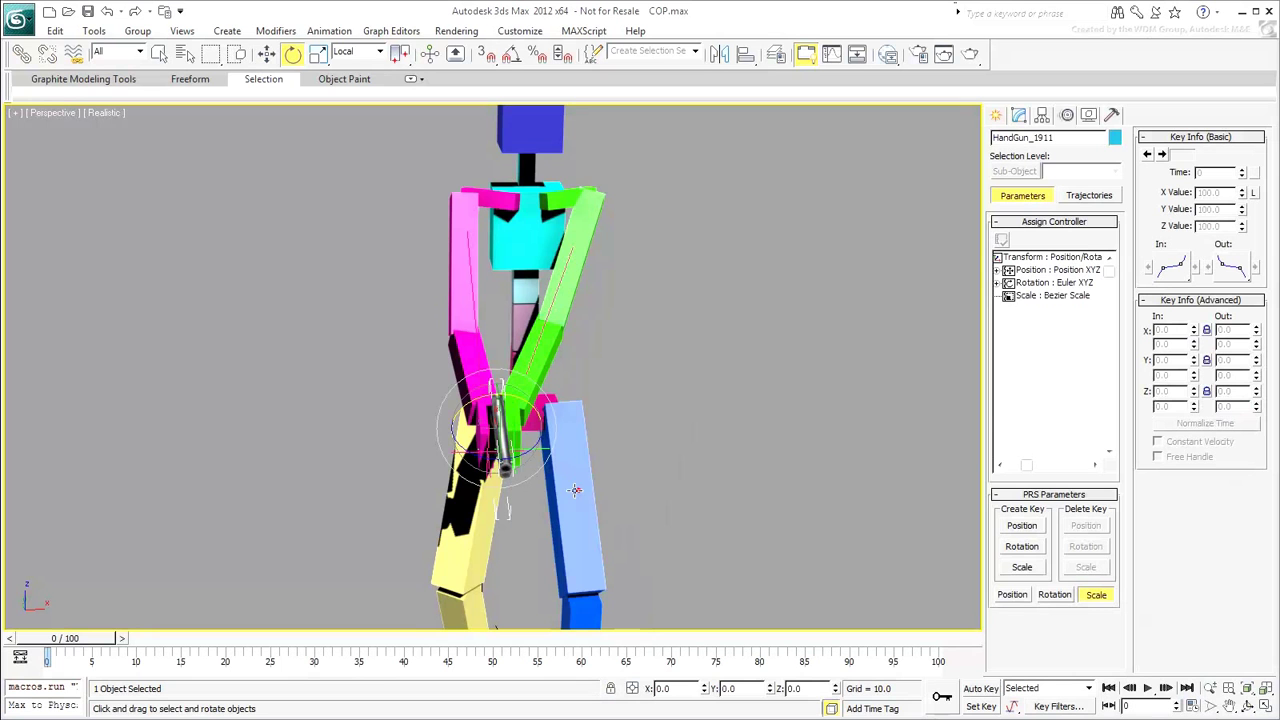
left_click_drag(524, 457, 516, 461)
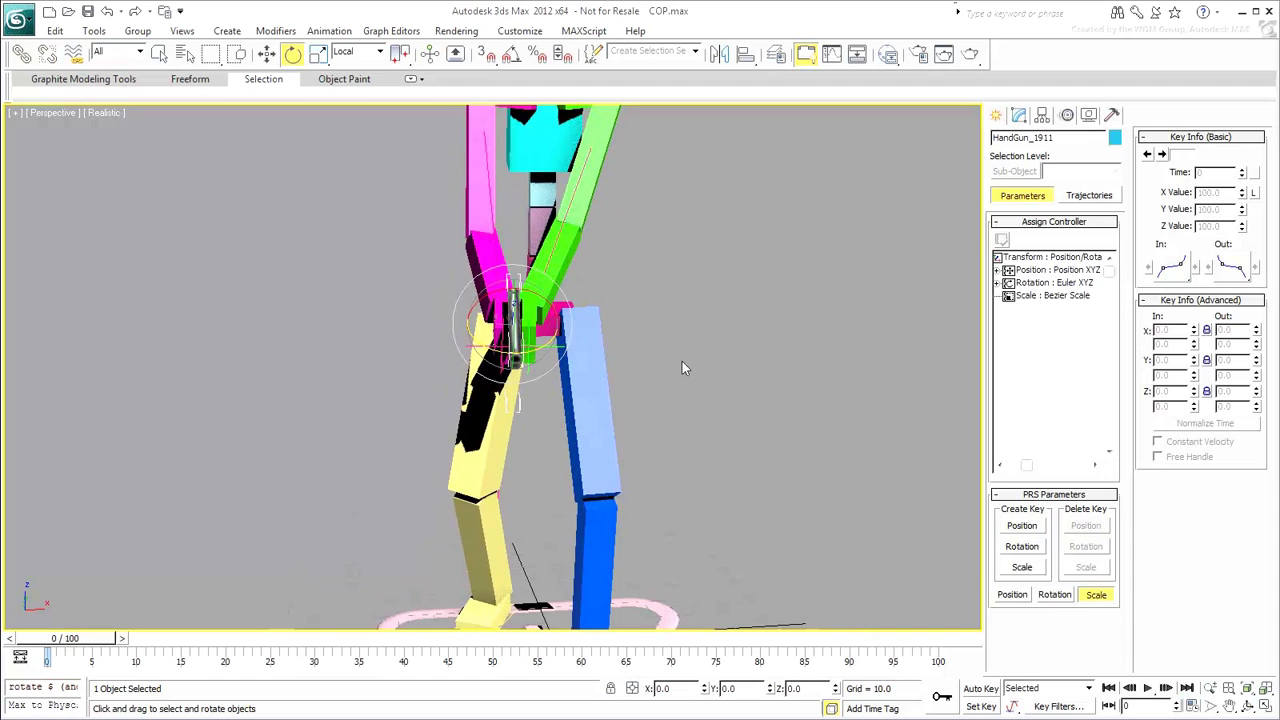
Step: Rotate the left and right upper arms to adjust the bend of both elbows
left_click(594, 280)
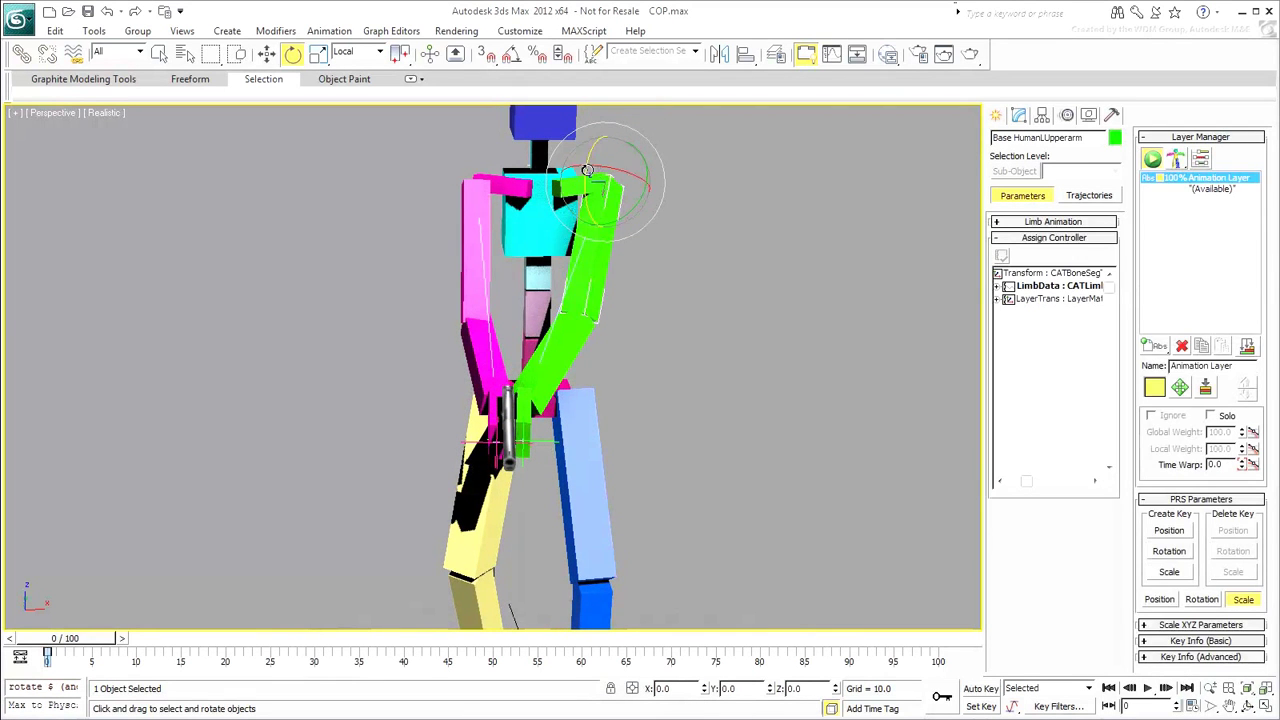
left_click(500, 180)
left_click_drag(500, 180, 486, 179)
mouse_move(590, 360)
middle_mouse_down("alt")
mouse_move(612, 392)
mouse_move(622, 378)
mouse_move(591, 364)
middle_mouse_up("alt")
scroll(591, 364, "down", 4)
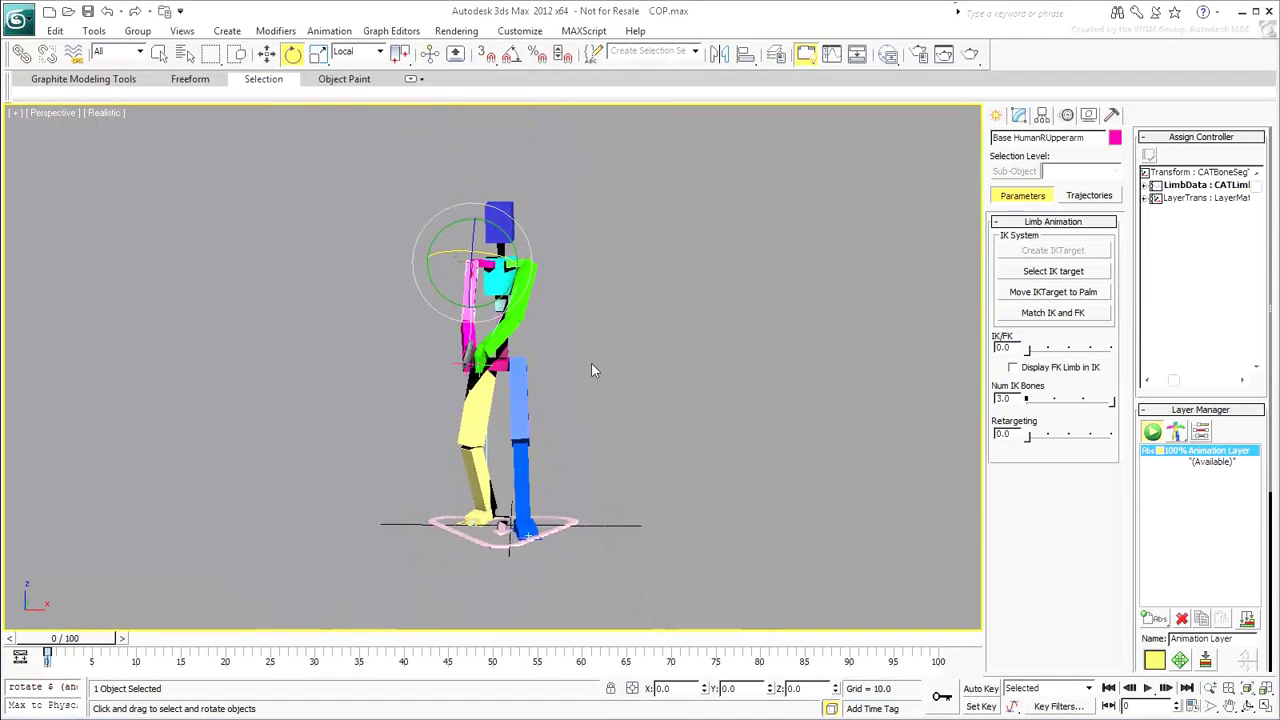
Step: Move the handgun in the Screen coordinate system and rotate it about its Local axes to center the two-handed pose
left_click(489, 361)
right_click(487, 357)
left_click(508, 367)
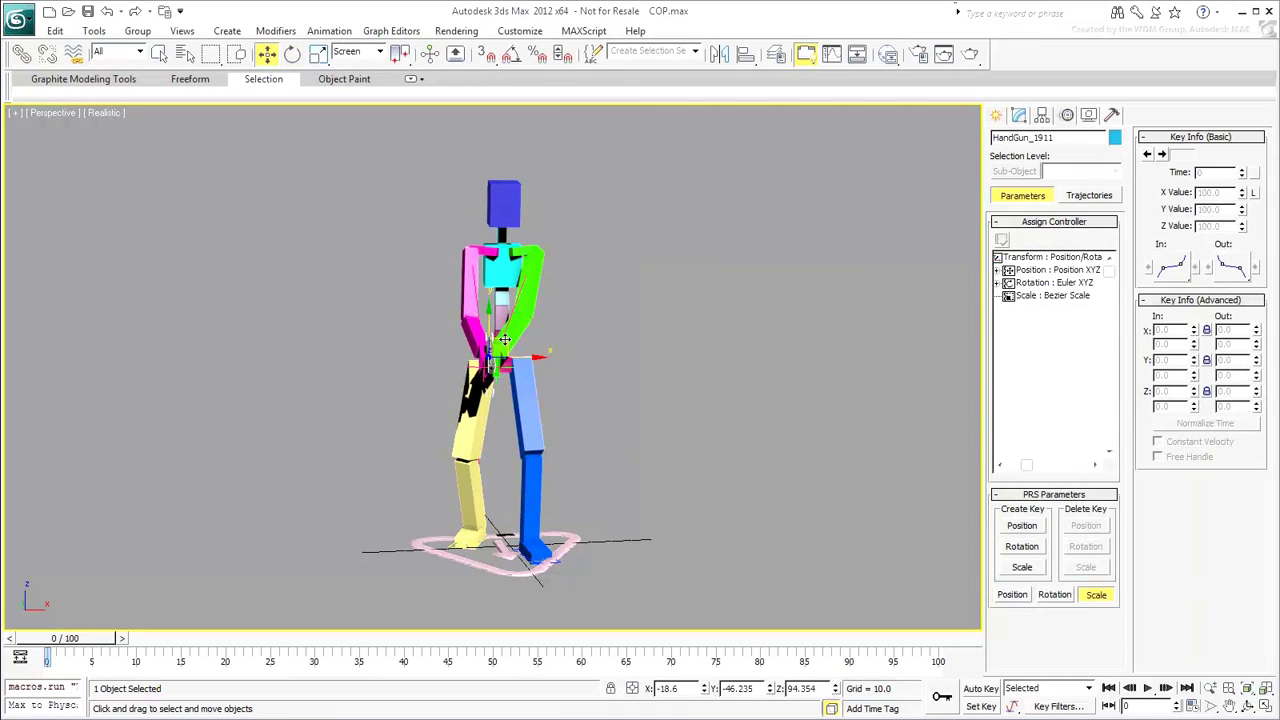
left_click_drag(505, 340, 517, 346)
middle_click_drag(517, 346, 488, 372, "alt")
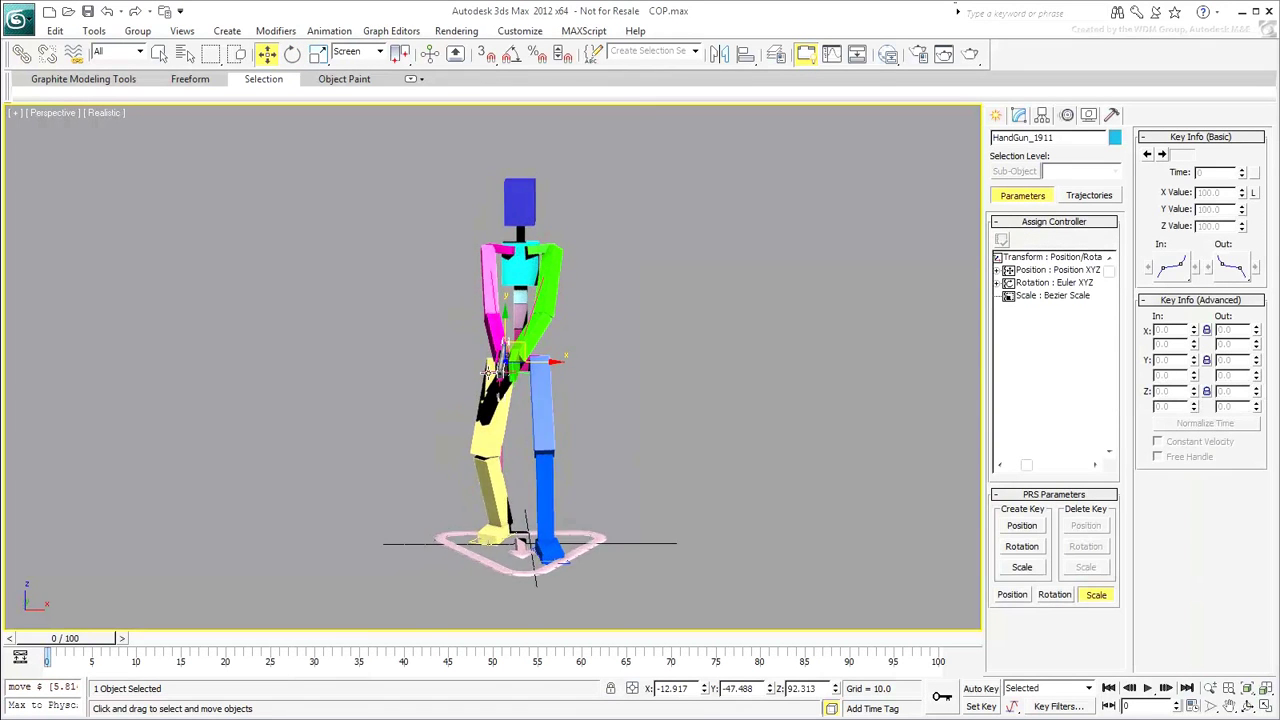
scroll(490, 370, "up", 3)
right_click(497, 371)
left_click(520, 420)
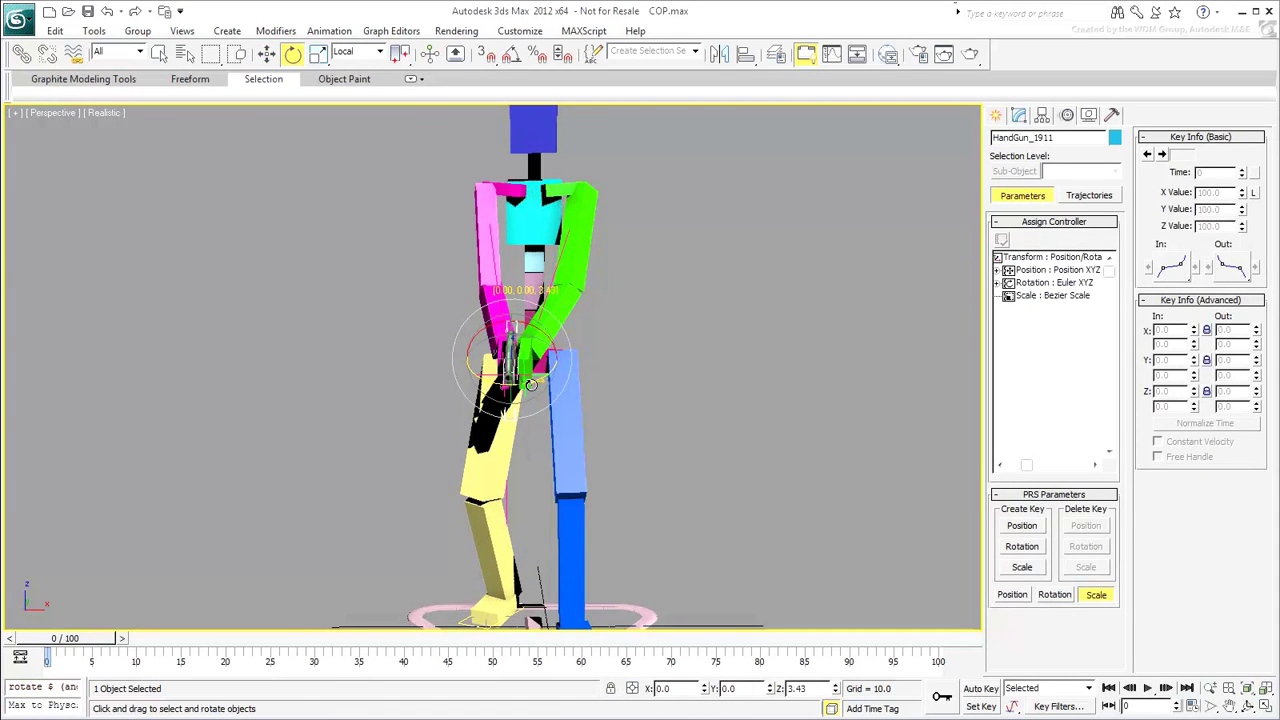
left_click_drag(524, 384, 540, 352)
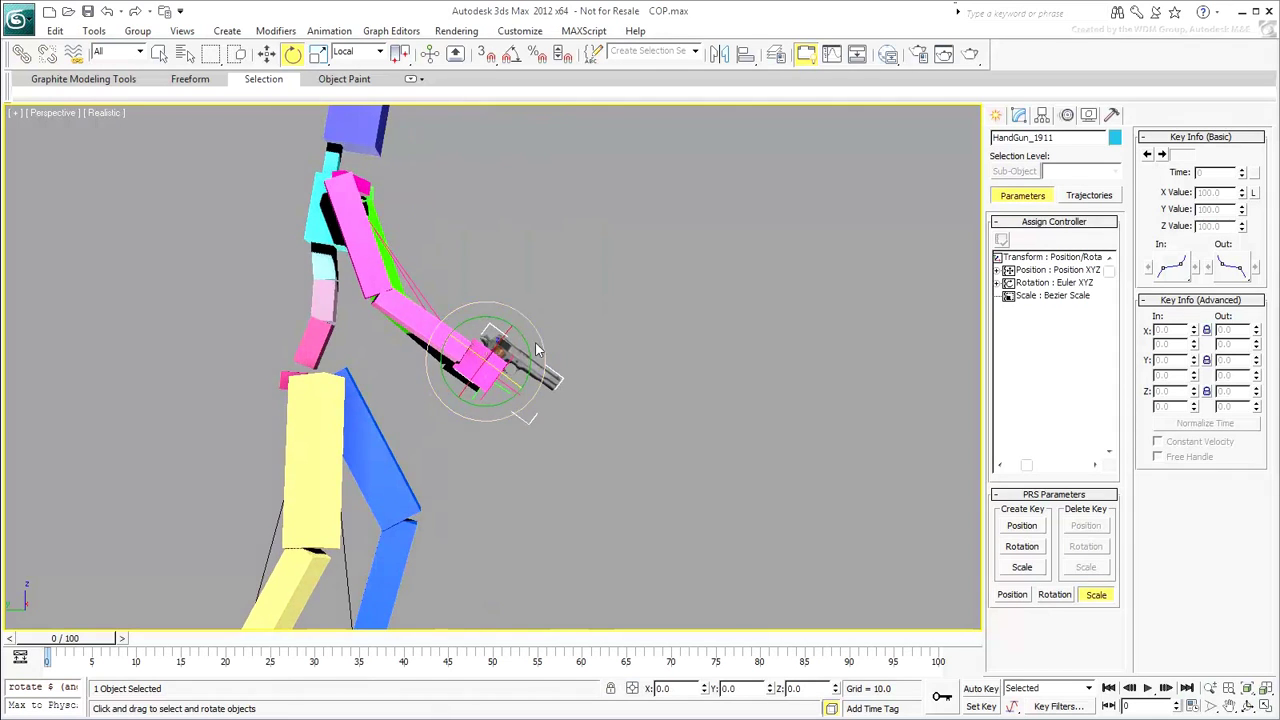
Step: Clear the selection with the full character in view and save the scene
middle_click_drag(590, 440, 598, 406, "alt")
scroll(559, 450, "down", 3)
scroll(583, 428, "up", 1)
left_click(764, 398)
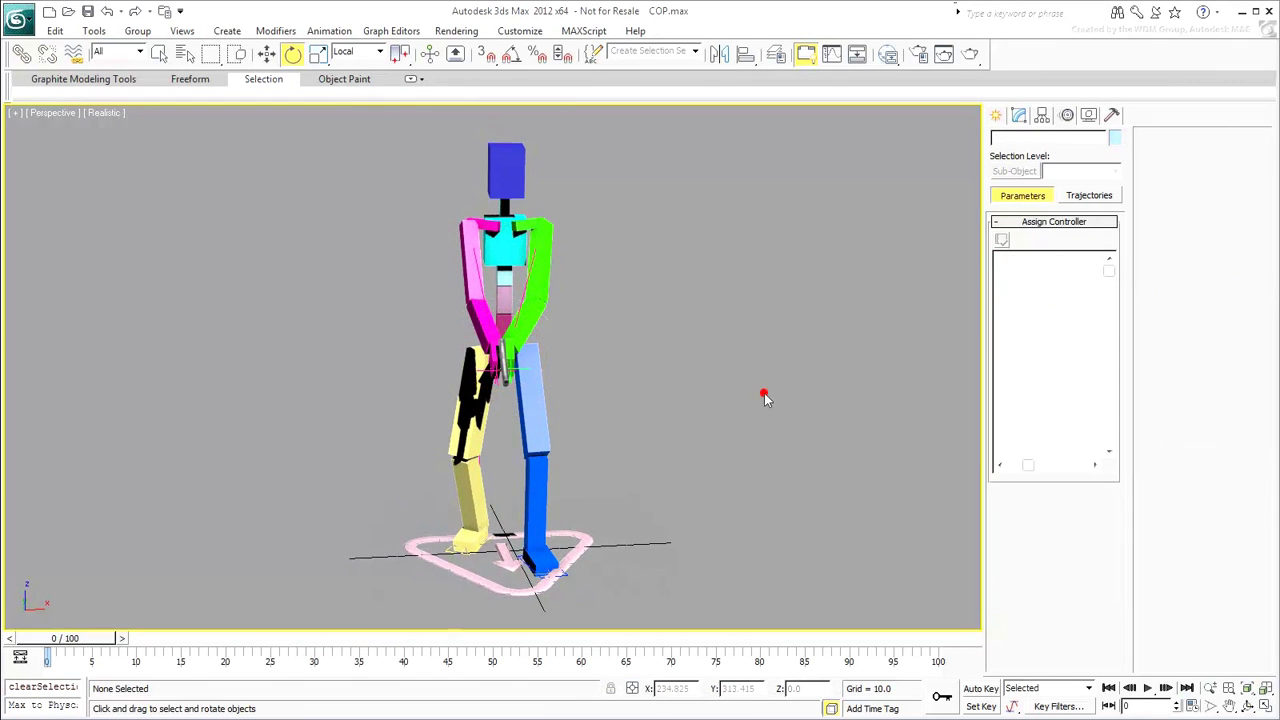
left_click(88, 11)
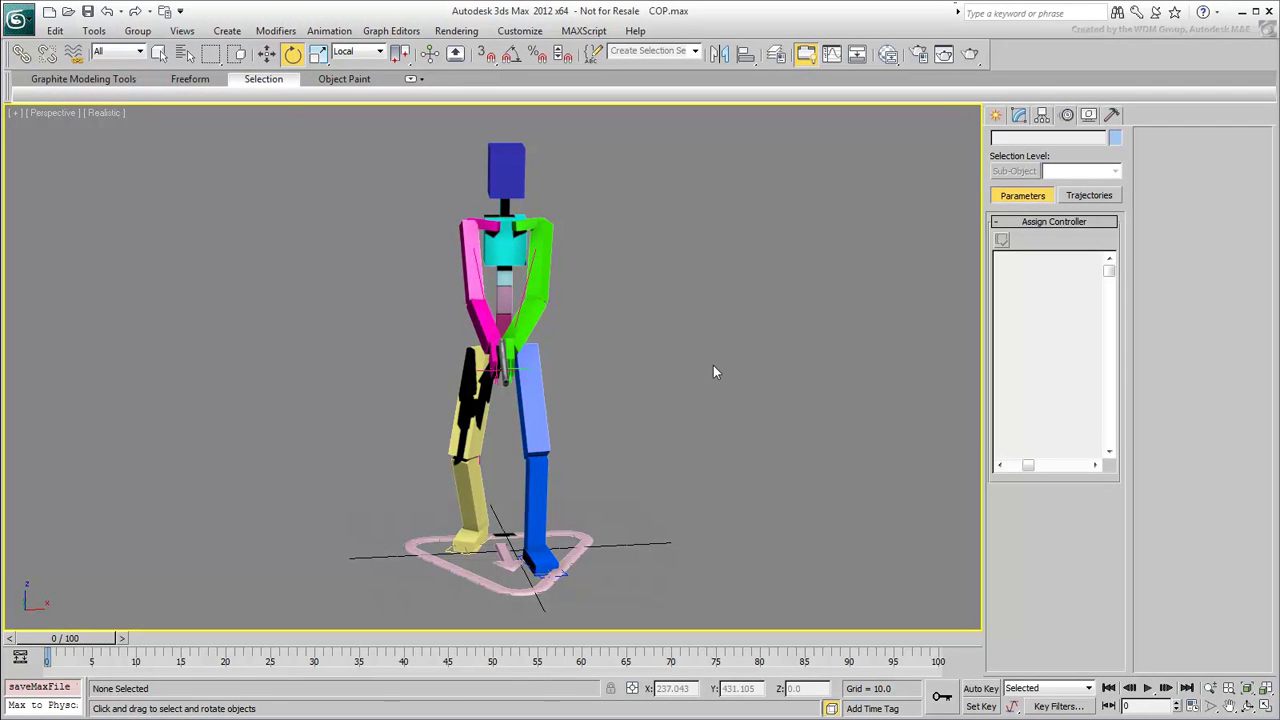